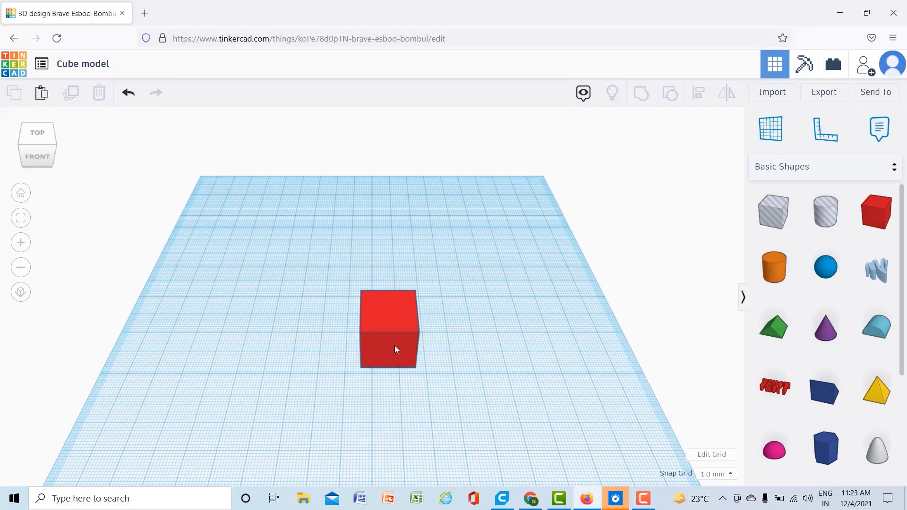
- Copy the red box, paste two copies, and spread the three boxes apart on the workplane
left_click(384, 326)
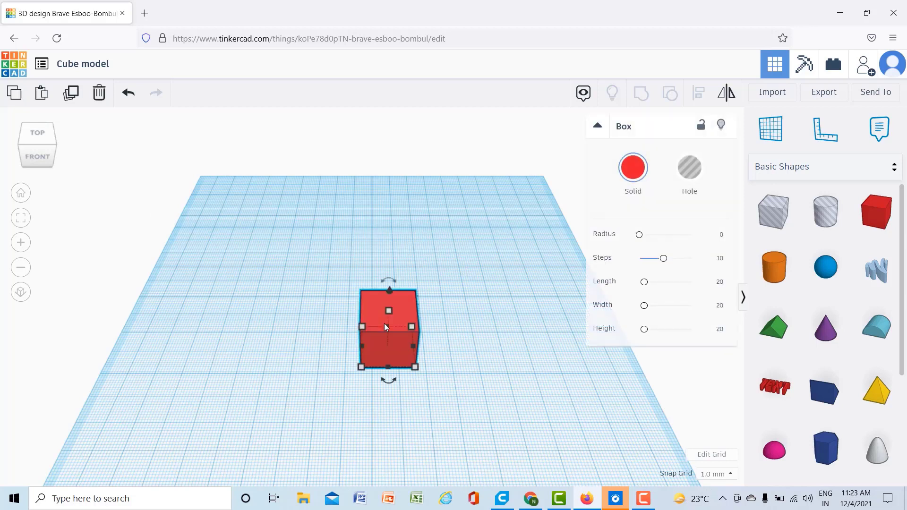
left_click(11, 98)
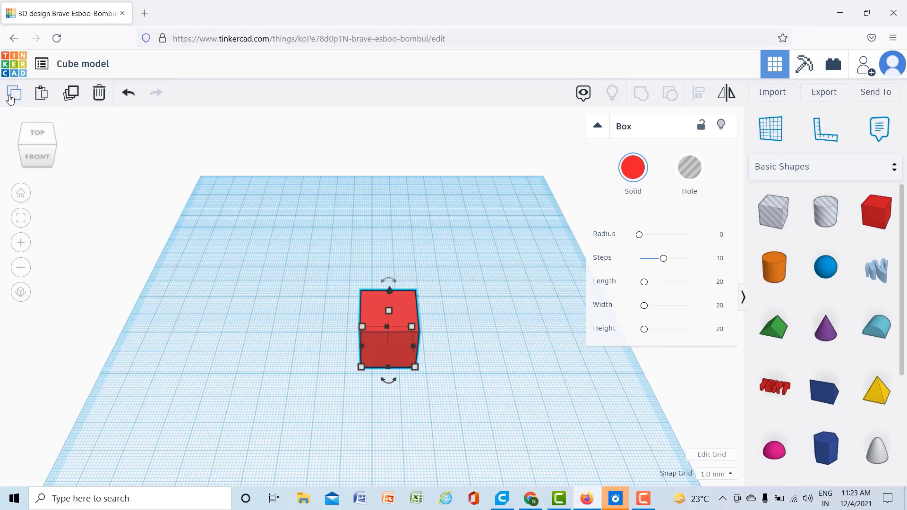
left_click(42, 93)
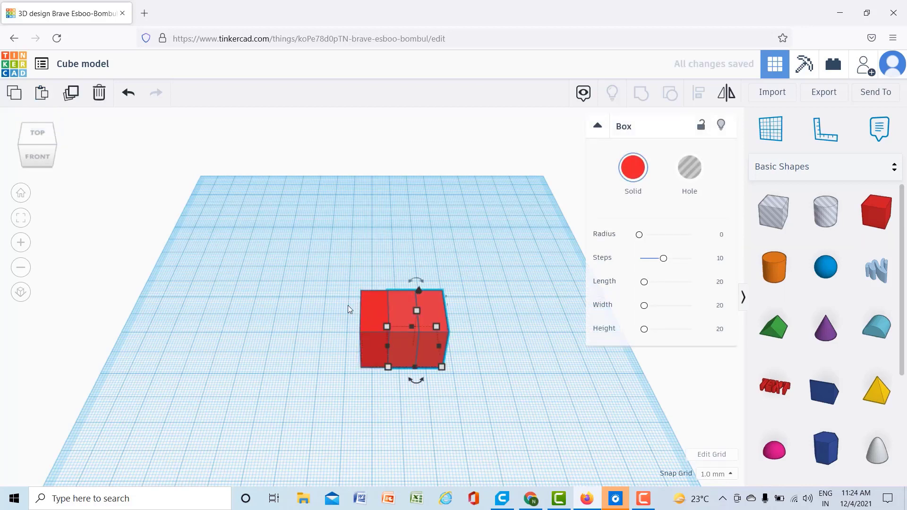
left_click_drag(370, 311, 228, 318)
left_click(436, 330)
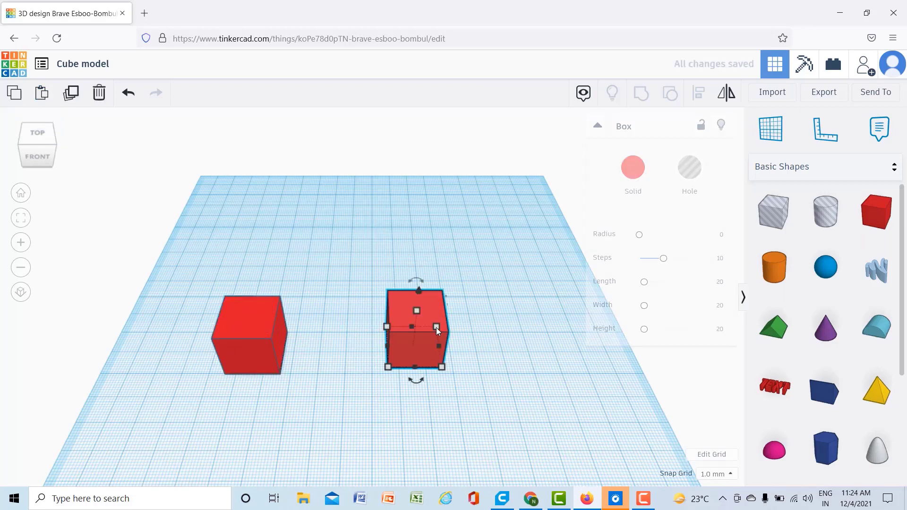
left_click(42, 93)
left_click_drag(469, 315, 488, 213)
- Paste several more copies of the box and pull three of them out of the row to separate spots
left_click(36, 94)
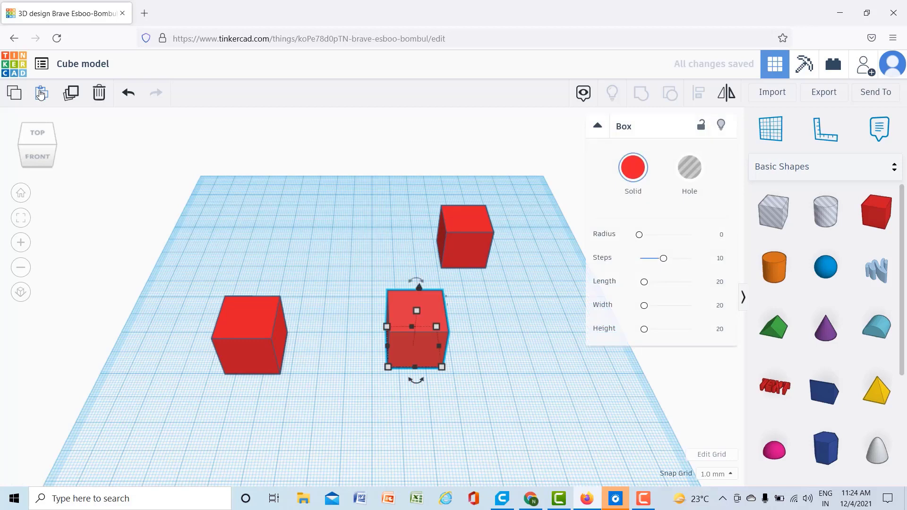
left_click(36, 94)
left_click(35, 95)
left_click(35, 94)
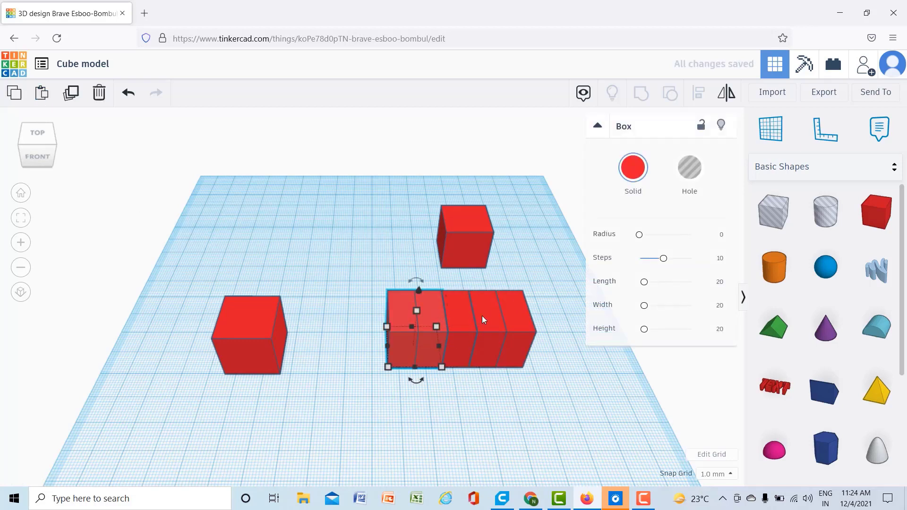
left_click_drag(482, 315, 469, 413)
left_click_drag(492, 317, 549, 383)
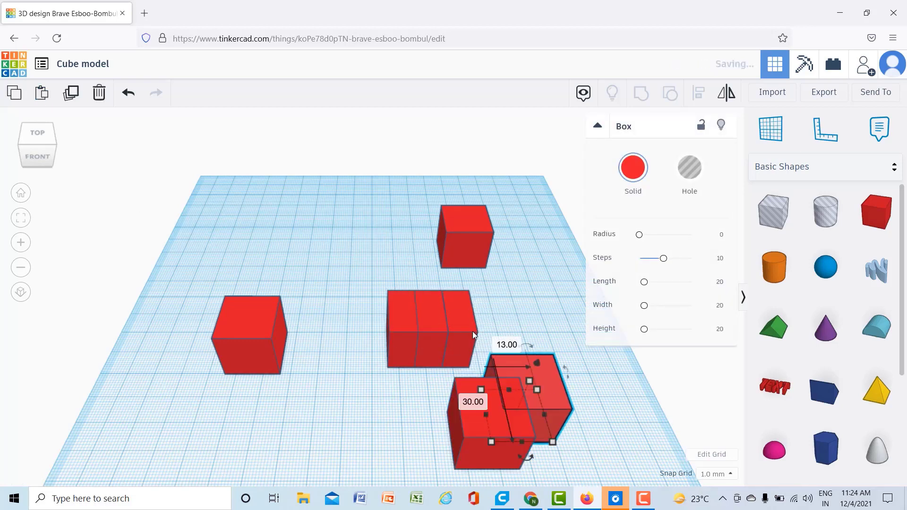
left_click_drag(472, 331, 511, 308)
left_click(304, 256)
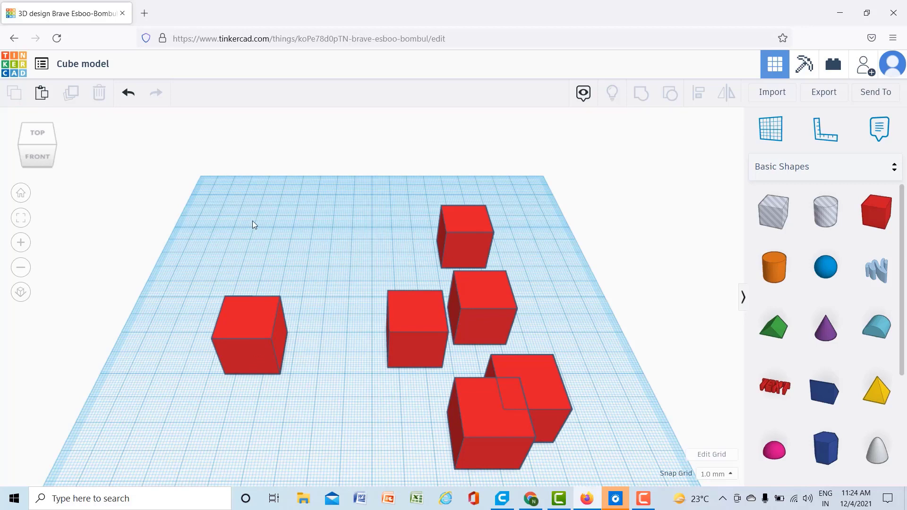
- Delete every box on the workplane and place one new solid box left of the workplane's centre
left_click_drag(252, 220, 585, 438)
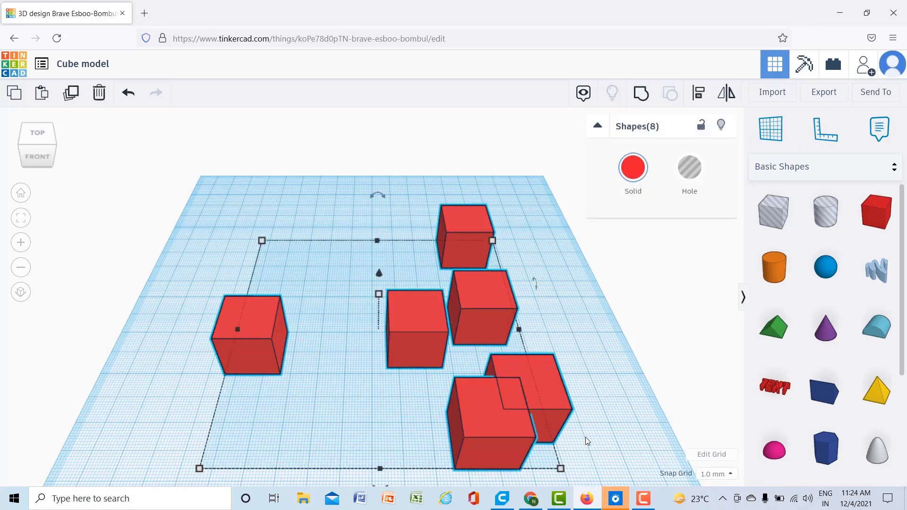
key("Delete")
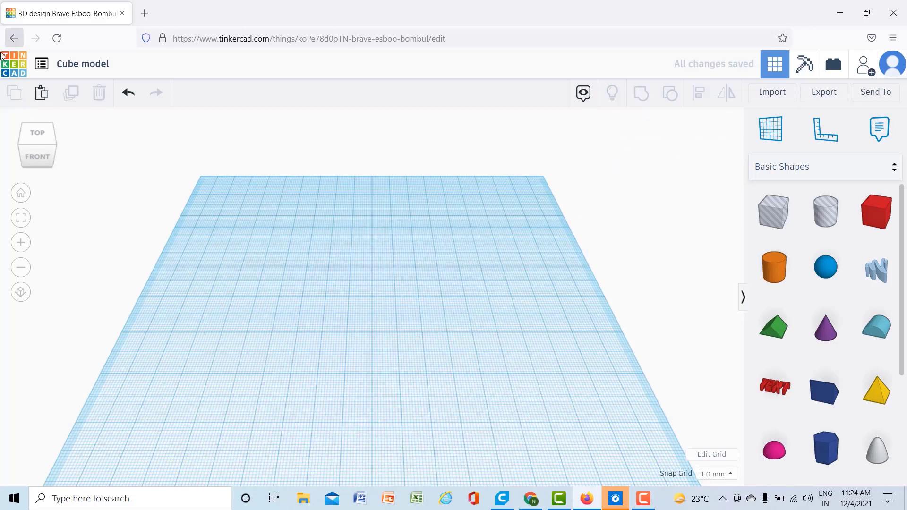
left_click_drag(875, 213, 306, 341)
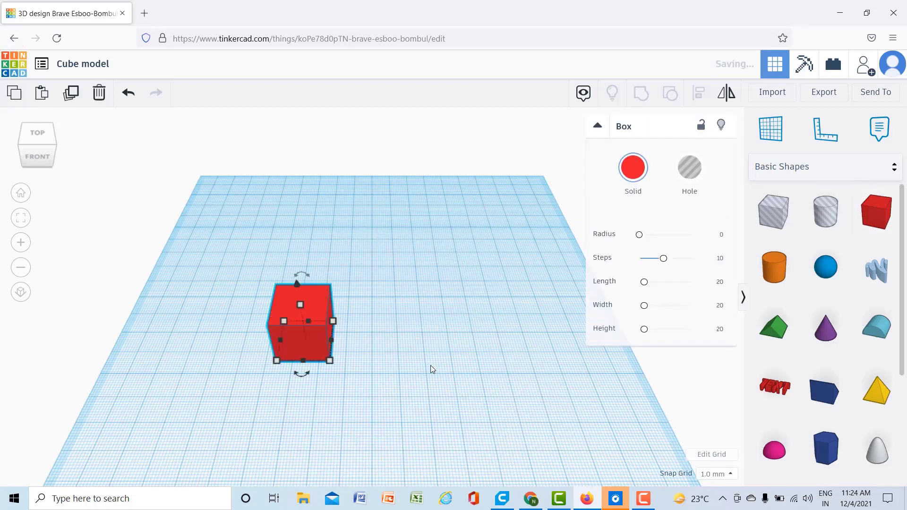
left_click(428, 364)
- Copy the new box, move the pasted copy about 28 mm right and 13 mm forward, and paste another copy farther right
left_click(318, 327)
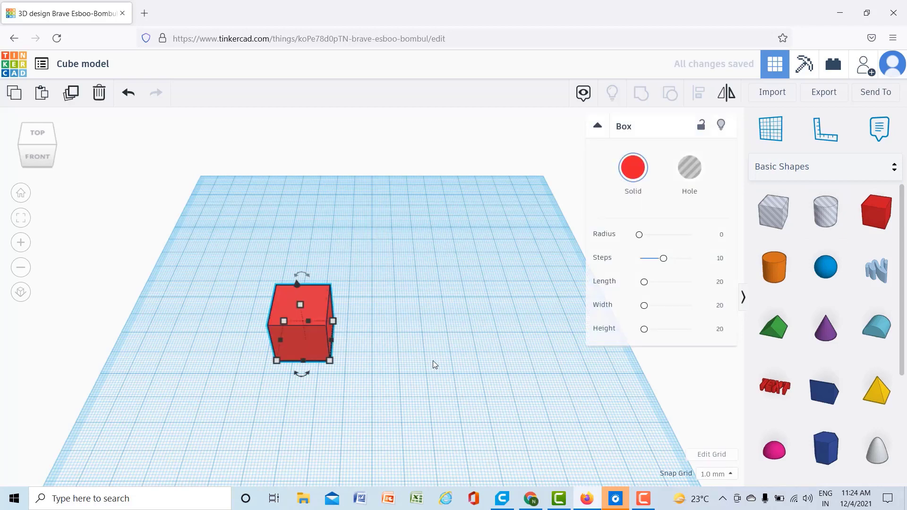
key("ctrl+c")
key("ctrl+v")
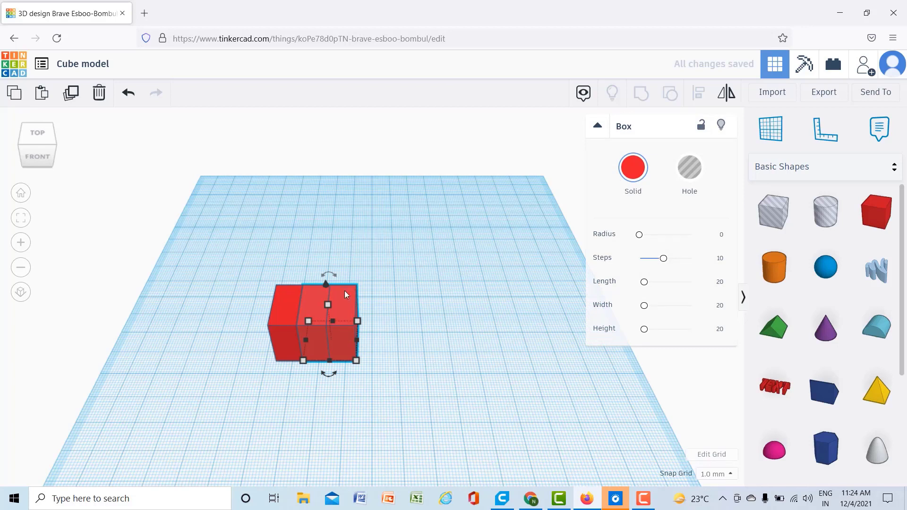
left_click_drag(345, 292, 423, 318)
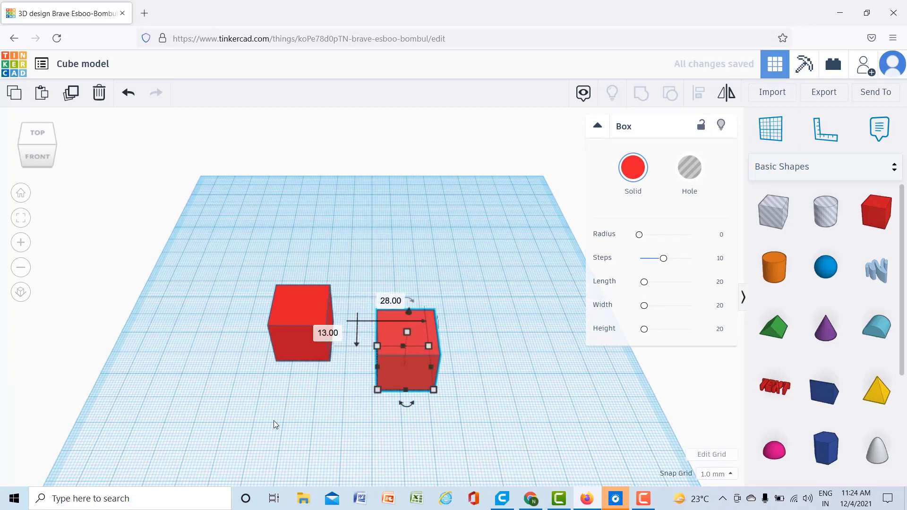
left_click(309, 384)
left_click(416, 346)
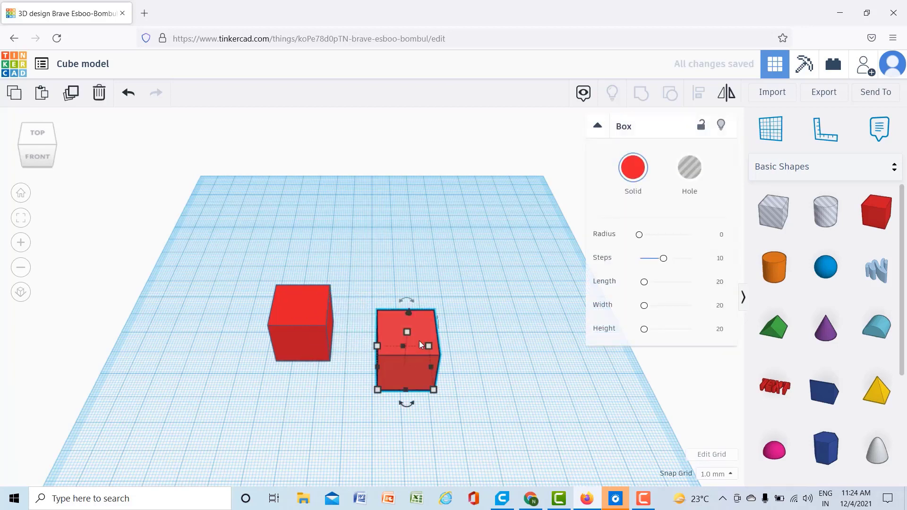
key("ctrl+v")
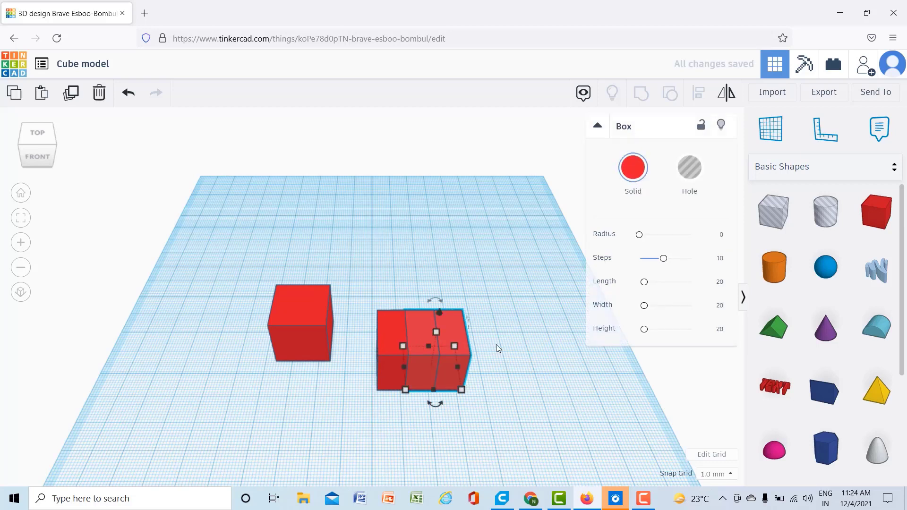
left_click_drag(465, 361, 543, 311)
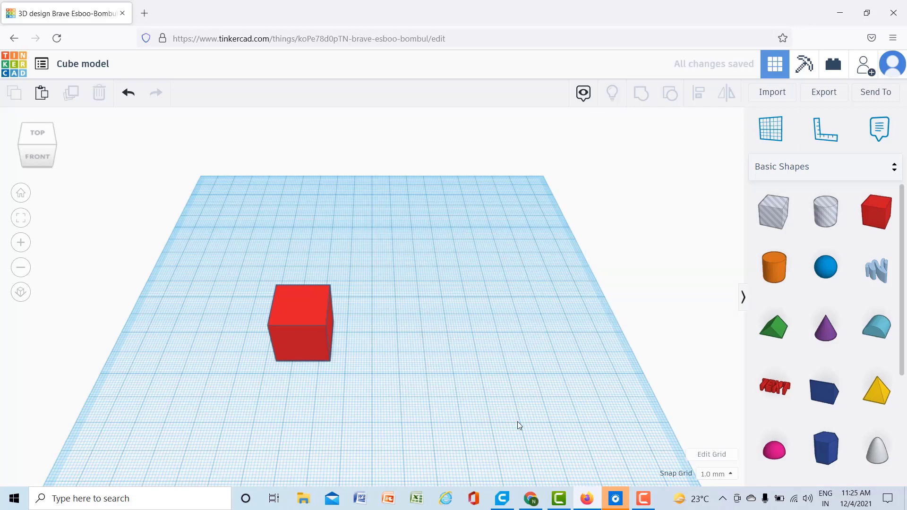
- Duplicate the box, shift the duplicate about 36 mm right and 3 mm forward, and repeat the duplication four times to form a row
left_click(304, 322)
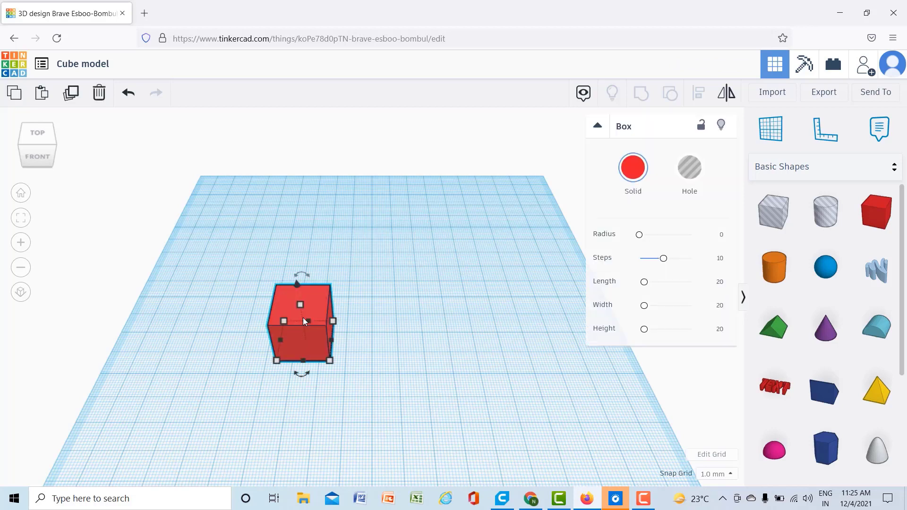
left_click(70, 93)
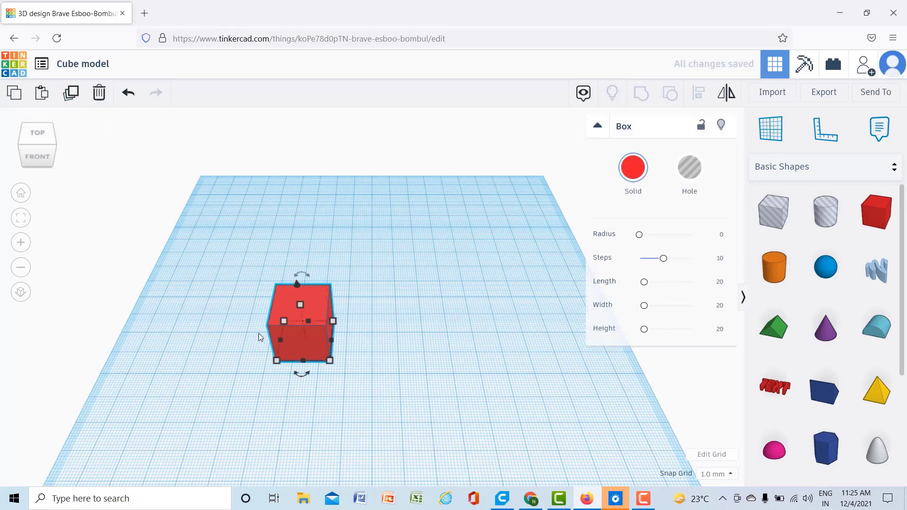
left_click_drag(306, 334, 408, 338)
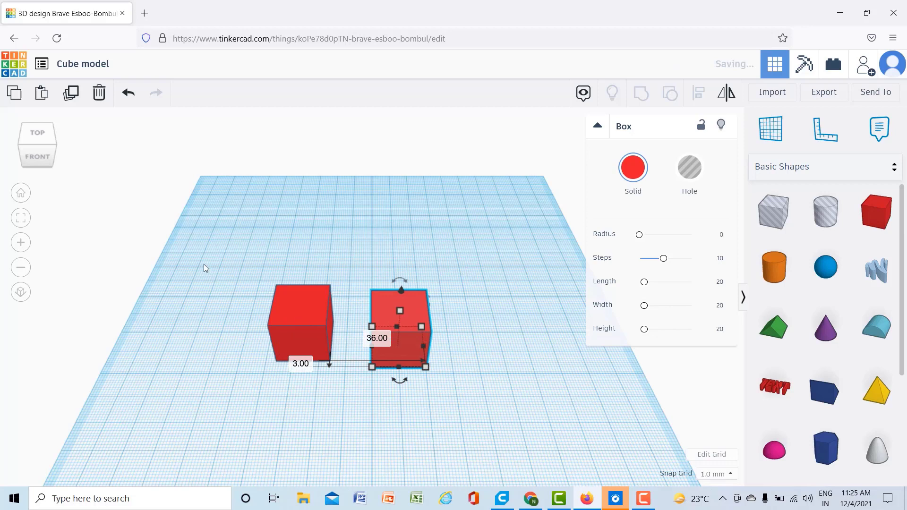
left_click(68, 93)
left_click(69, 94)
left_click(69, 93)
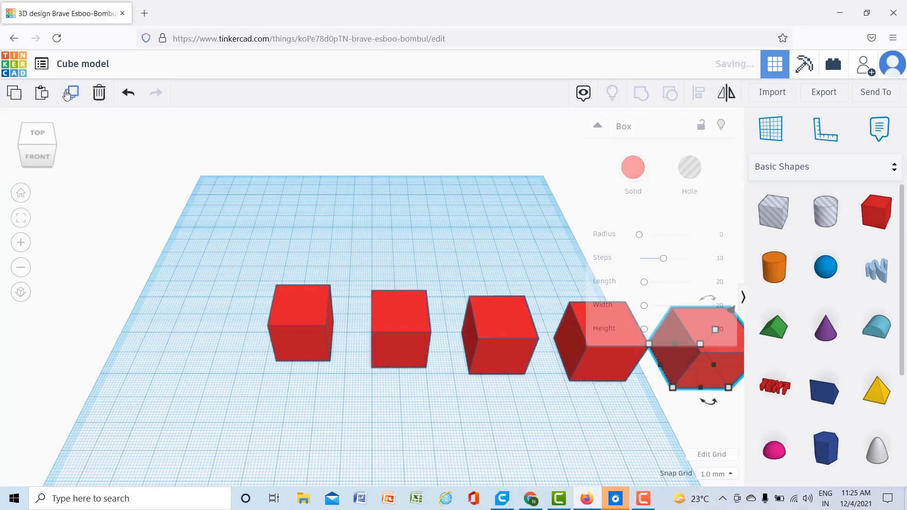
left_click(66, 93)
scroll(118, 229, "down", 5)
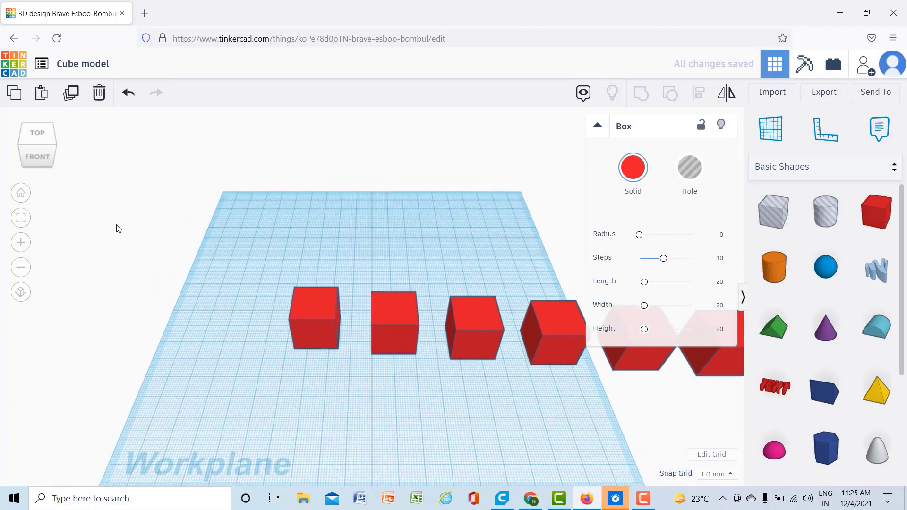
scroll(118, 229, "up", 6)
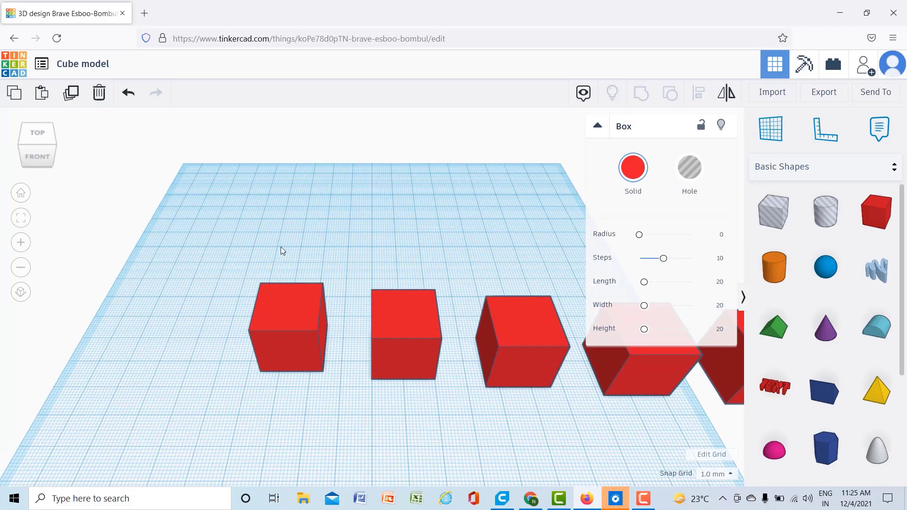
- Delete all the duplicates beside the original box, and undo that deletion
left_click_drag(366, 228, 753, 416)
key("Delete")
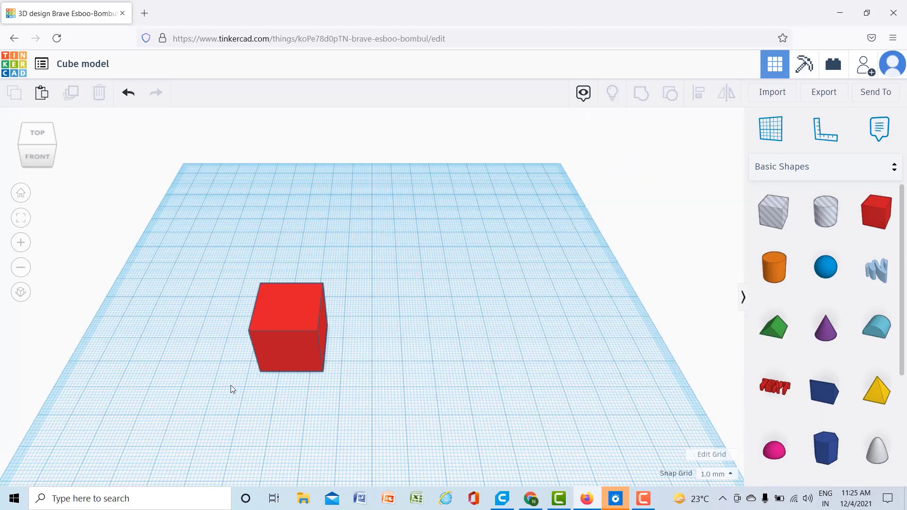
key("ctrl+z")
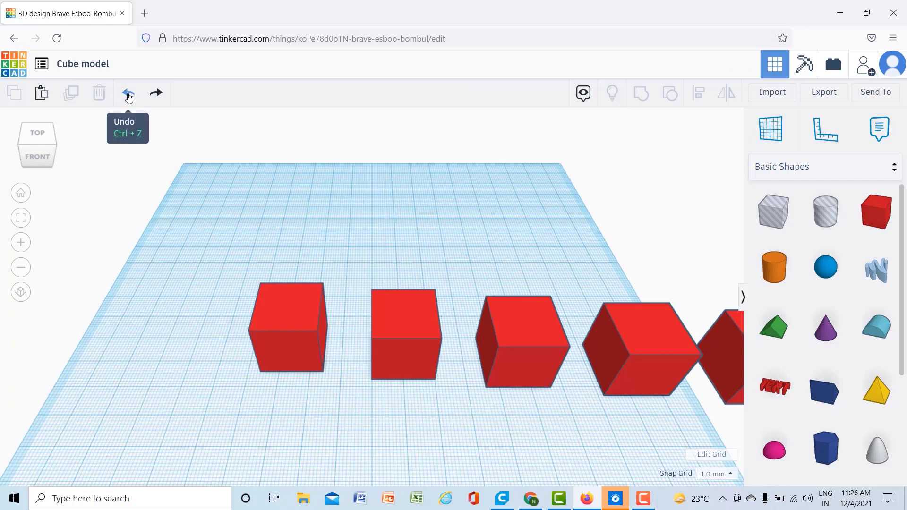
- Undo the repeated duplications one by one until only the original box remains
left_click(129, 97)
left_click(128, 97)
left_click(129, 97)
left_click(129, 97)
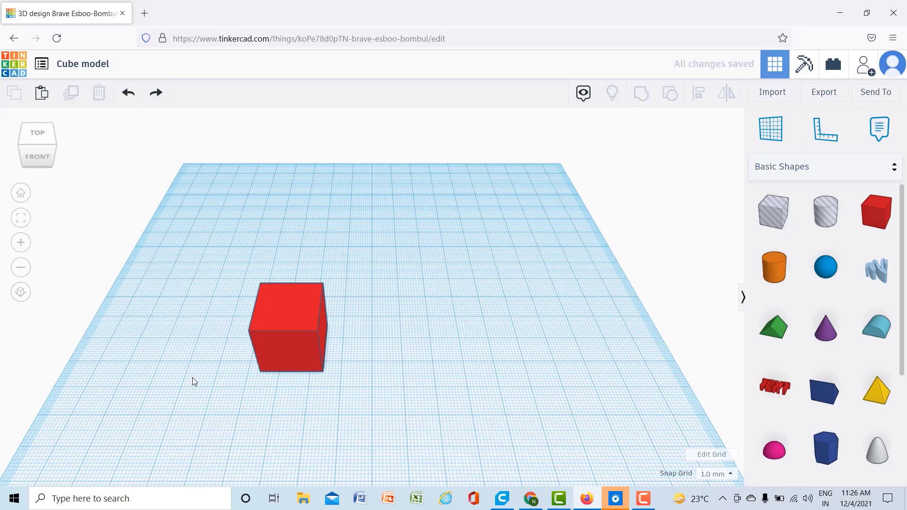
- Redo the first three duplications of the box, and undo them again
left_click(161, 96)
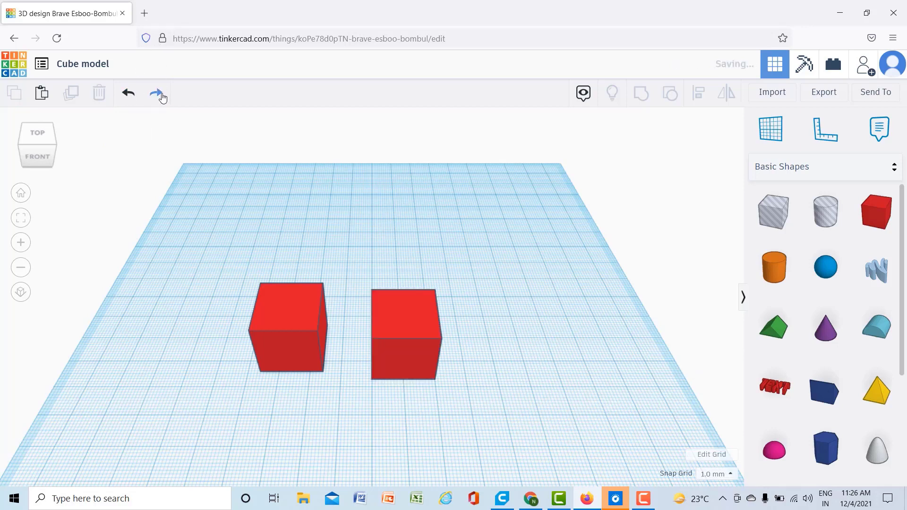
left_click(158, 95)
left_click(158, 95)
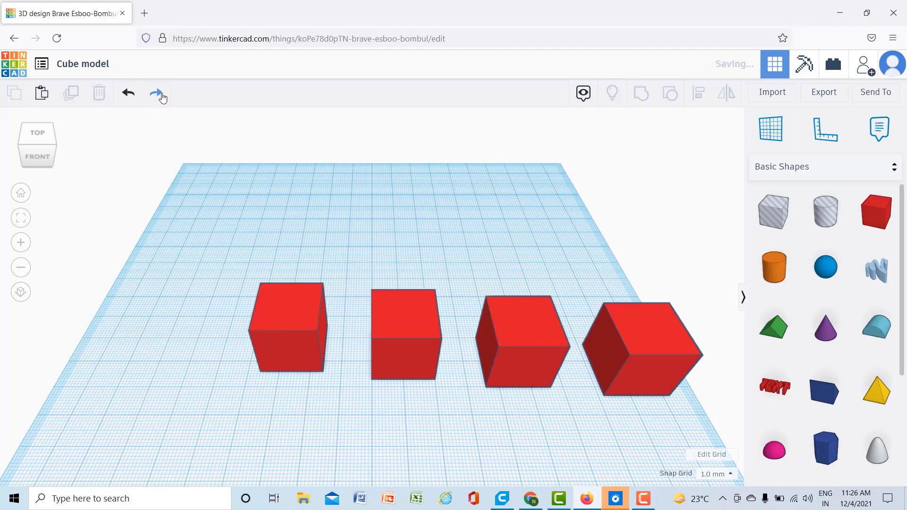
left_click(121, 95)
left_click(122, 94)
left_click(122, 95)
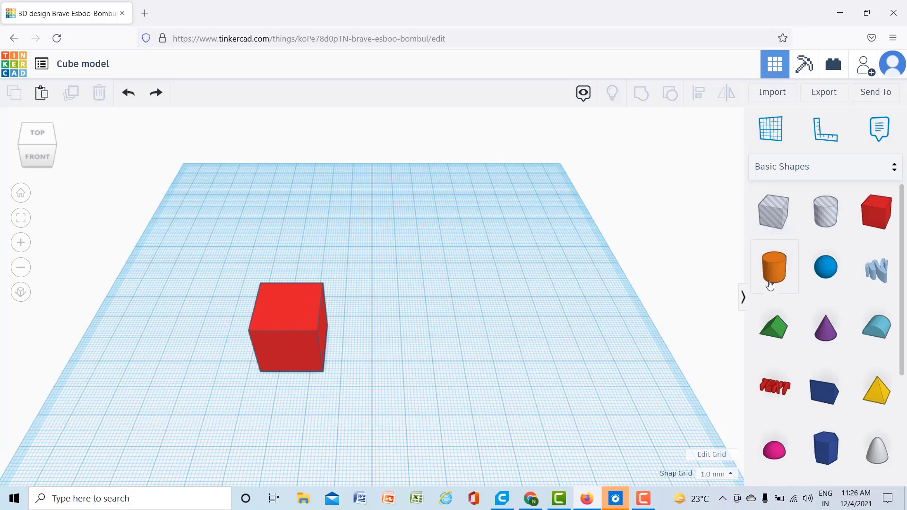
- Place an orange cylinder on the workplane and move it about 31 mm left and 10 mm back to overlap the box's rear right corner
left_click_drag(781, 273, 440, 377)
left_click(511, 393)
left_click_drag(411, 349, 308, 315)
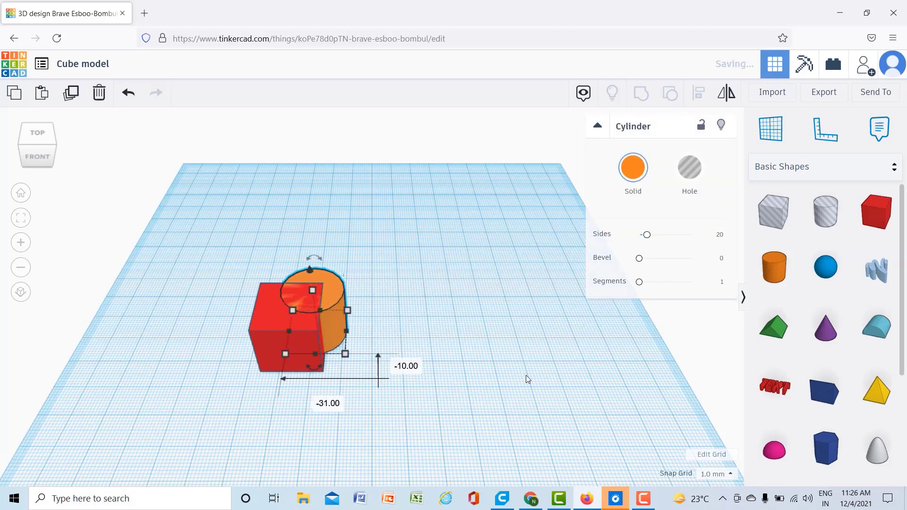
left_click(525, 375)
- Pull the box about 15 mm left and 17 mm forward out of the cylinder, and reposition both shapes to overlap again
right_click_drag(180, 284, 275, 293)
scroll(185, 310, "up", 3)
left_click_drag(190, 267, 31, 350, "alt")
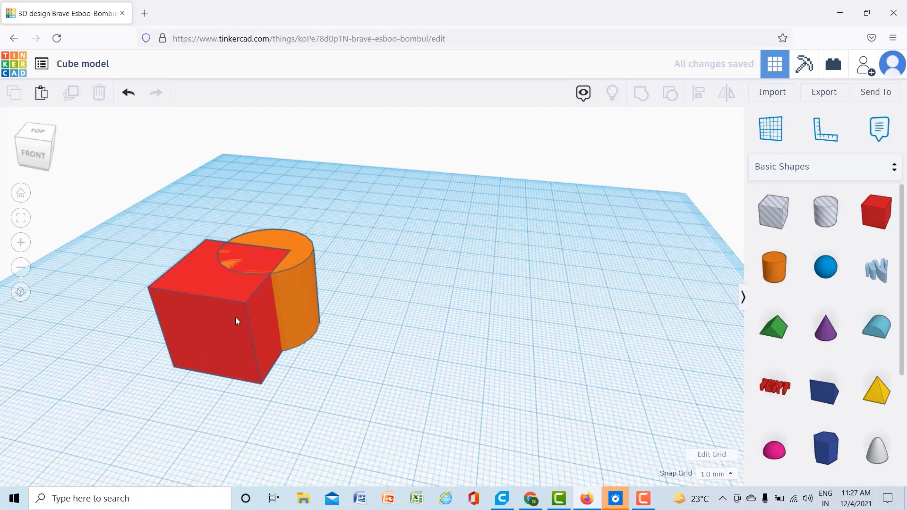
left_click_drag(235, 316, 101, 363)
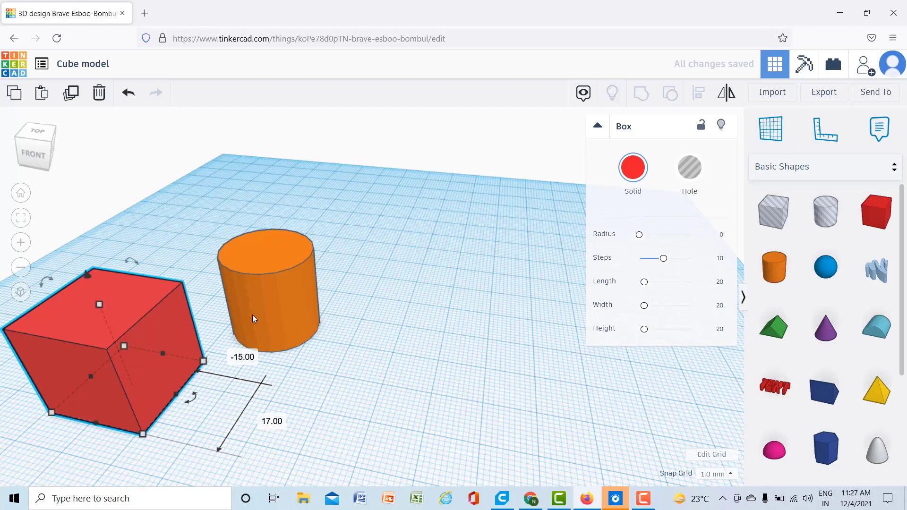
left_click_drag(115, 318, 235, 282)
mouse_move(292, 289)
left_mouse_down()
mouse_move(525, 283)
mouse_move(284, 296)
left_mouse_up()
left_click(458, 341)
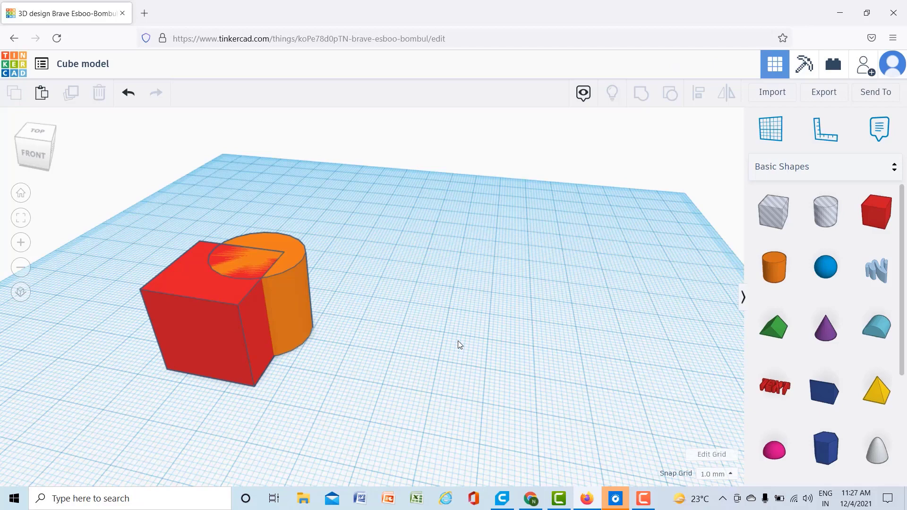
right_click_drag(300, 196, 383, 225)
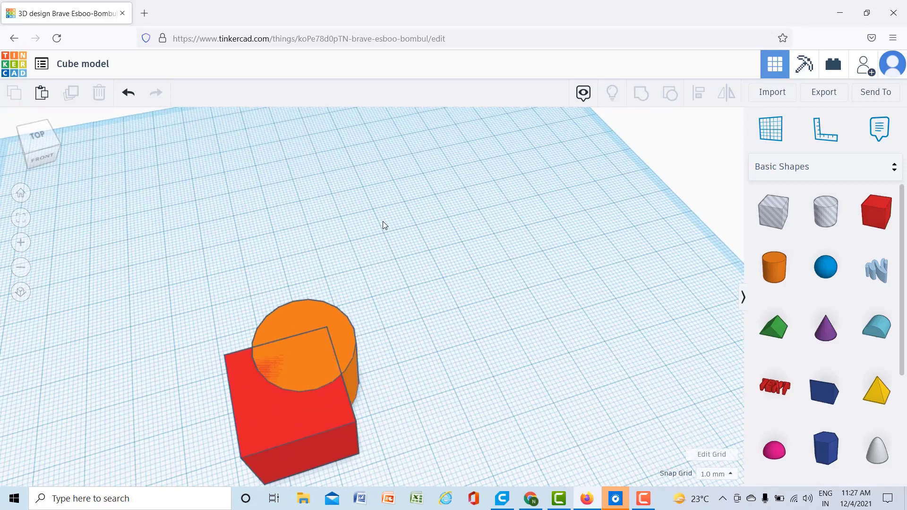
scroll(512, 305, "down", 3)
right_click_drag(502, 406, 492, 381)
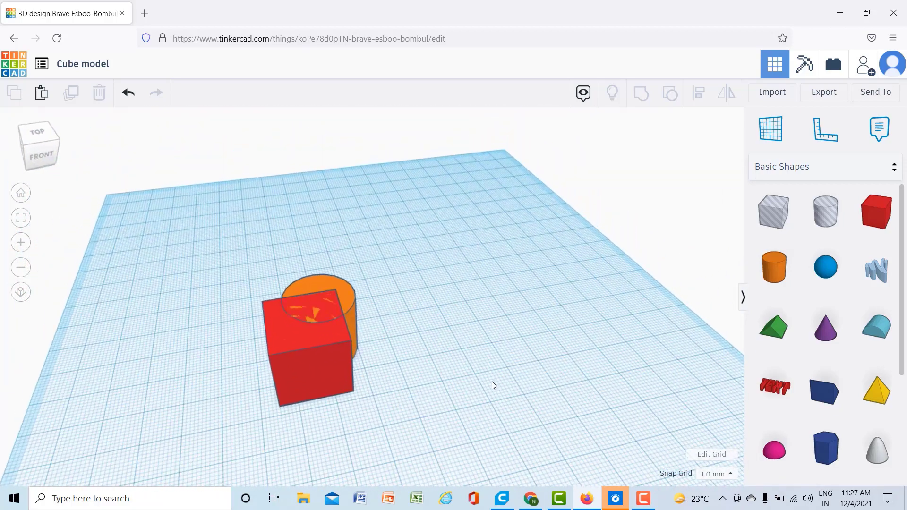
- Group the overlapping box and cylinder into a single shape
scroll(491, 381, "down", 2)
scroll(460, 376, "up", 3)
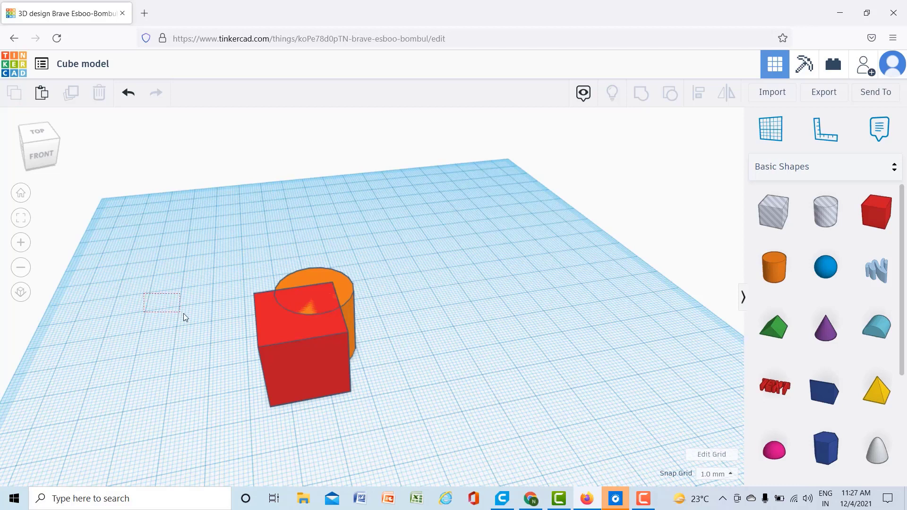
left_click_drag(183, 314, 587, 407)
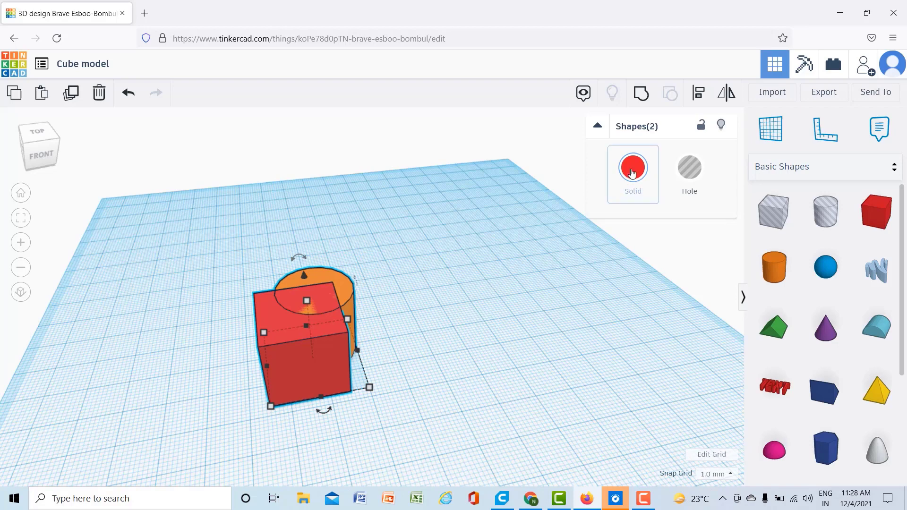
left_click(642, 96)
left_click(461, 351)
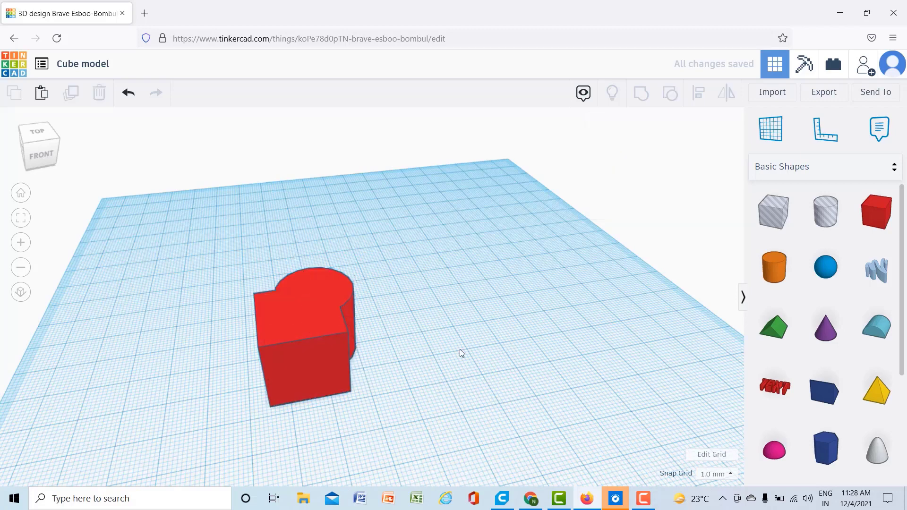
- Move the grouped shape slightly right and back, and undo both the move and the grouping
left_click_drag(338, 345, 369, 326)
left_click(622, 386)
left_click(477, 307)
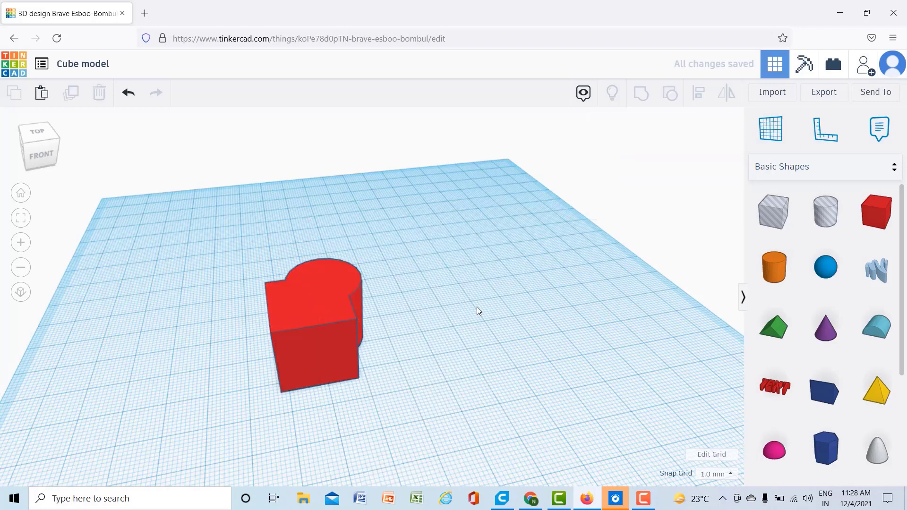
key("ctrl+z")
key("ctrl+z")
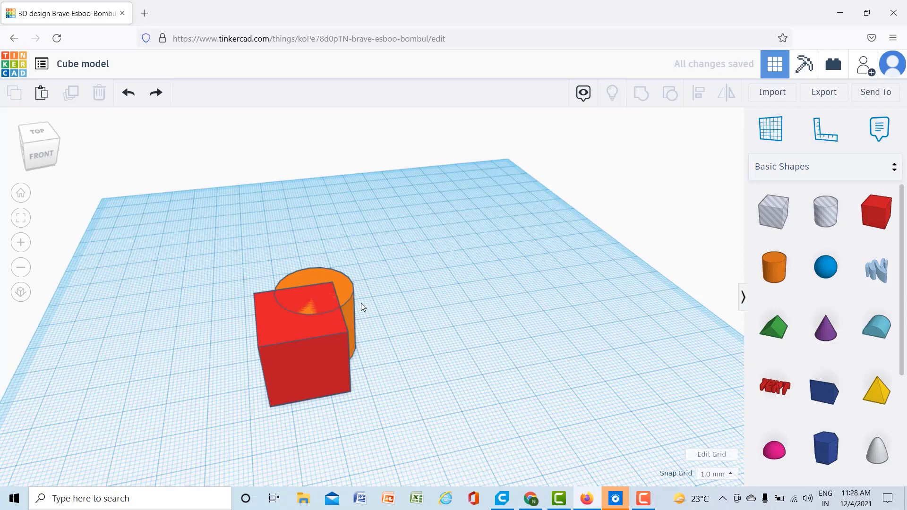
- Pull the cylinder out of the box and back into overlap with it, and undo the last move
left_click_drag(350, 303, 326, 313)
left_click(512, 324)
left_click(661, 396)
left_click_drag(165, 241, 570, 467)
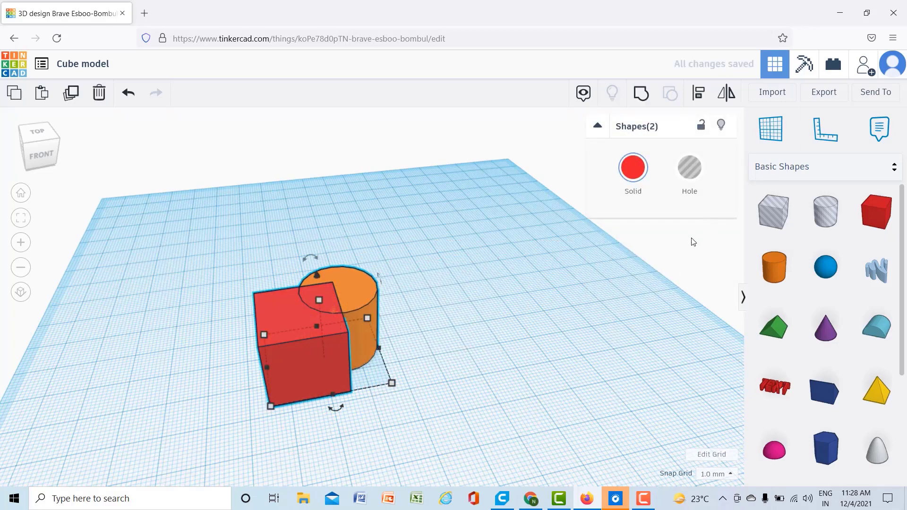
key("ctrl+z")
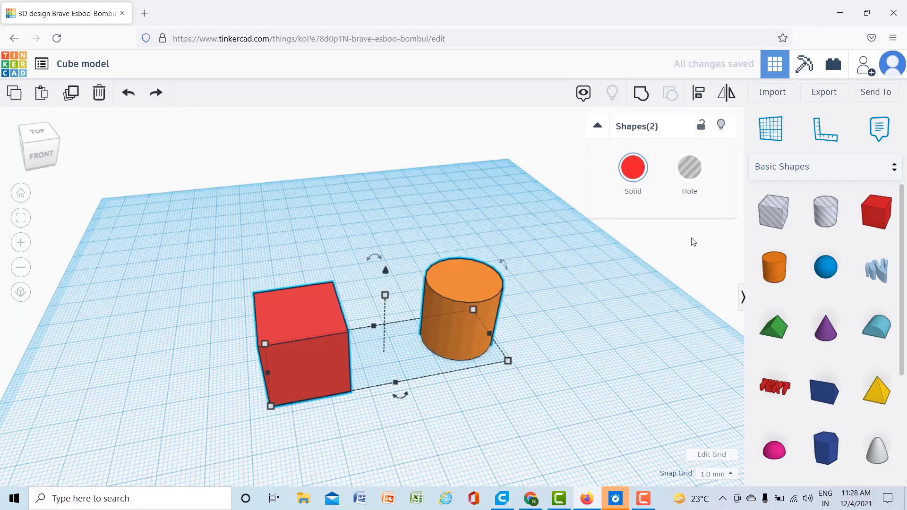
- Move the orange cylinder to overlap the rear right corner of the box
left_click(586, 339)
left_click_drag(461, 290, 325, 314)
left_click(497, 314)
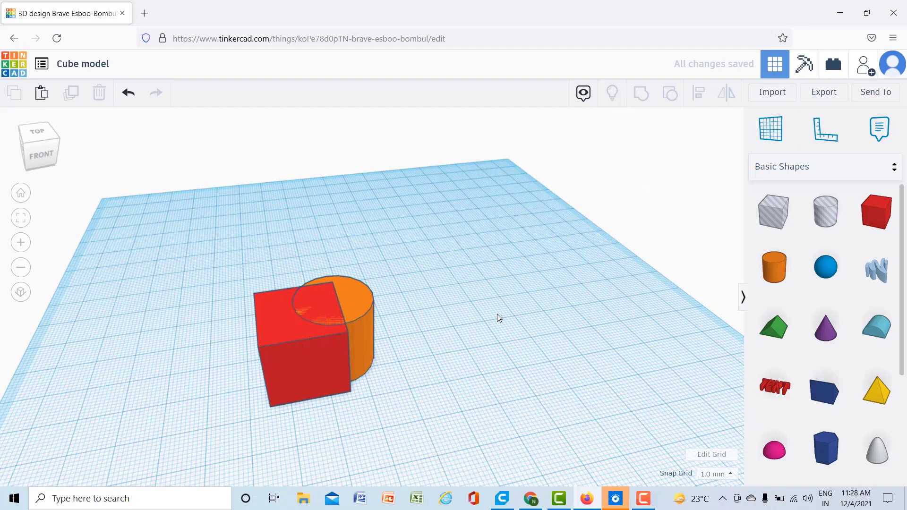
- Select all shapes and group the box and cylinder into one solid
key("ctrl+a")
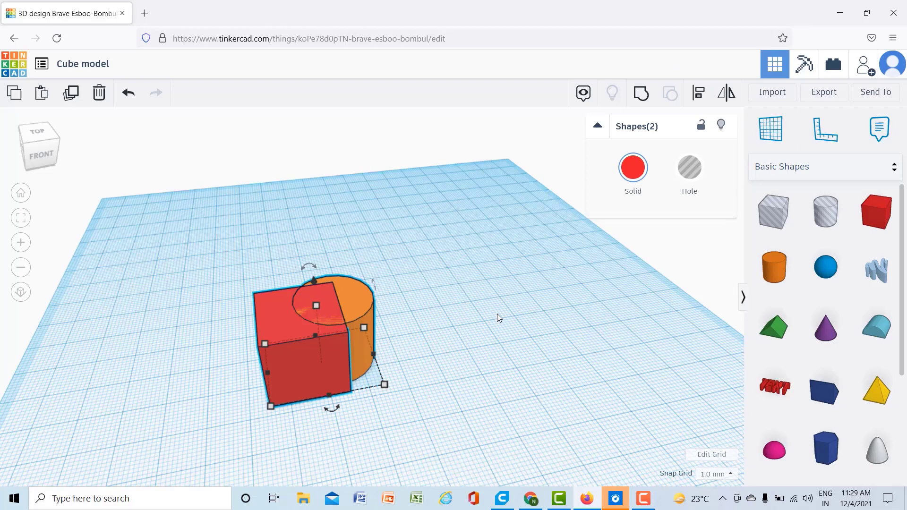
left_click(637, 95)
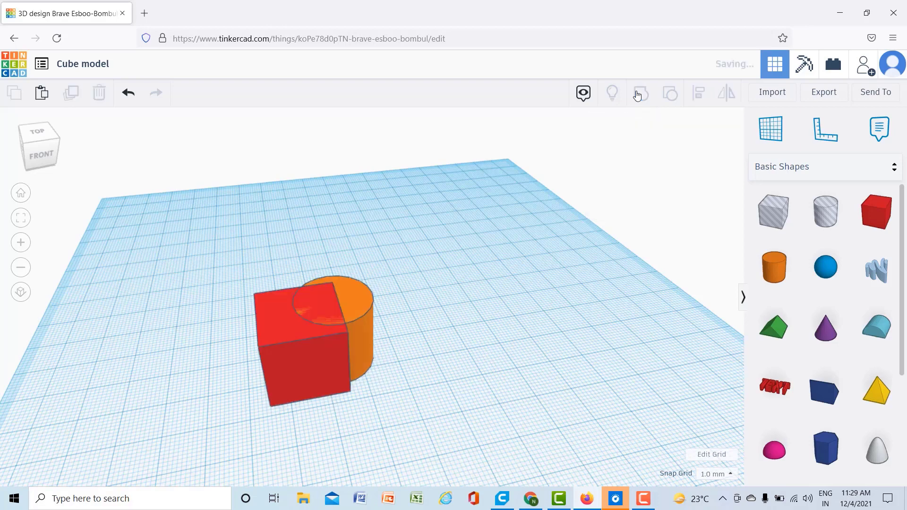
left_click(443, 352)
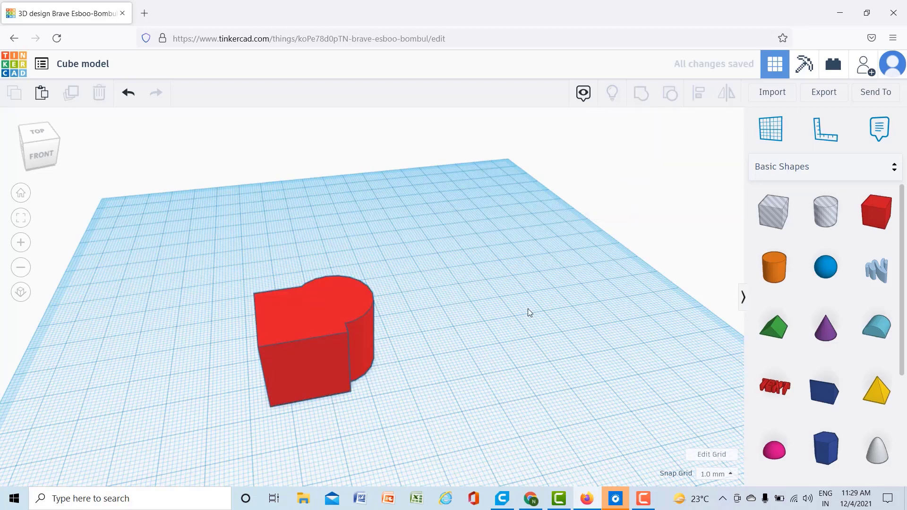
- Ungroup the combined solid back into a separate box and cylinder
mouse_move(528, 308)
right_mouse_down()
mouse_move(523, 330)
mouse_move(518, 311)
right_mouse_up()
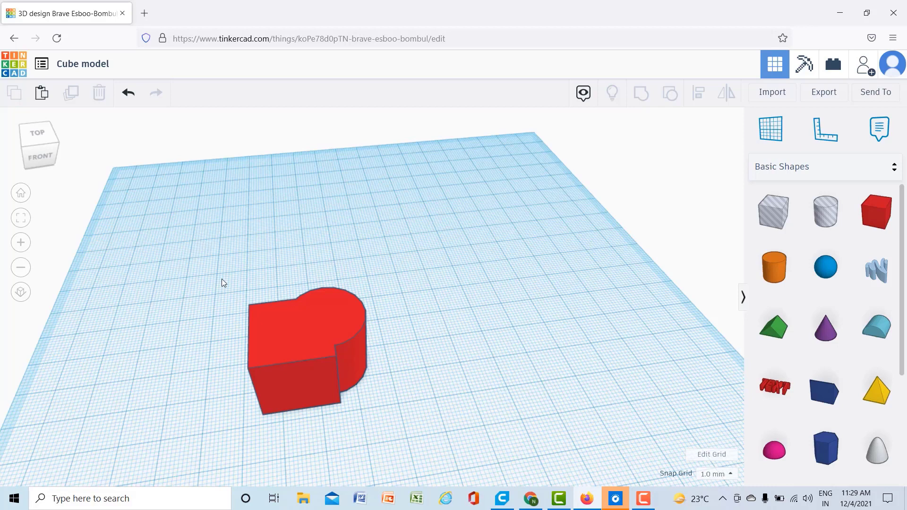
left_click_drag(222, 279, 415, 409)
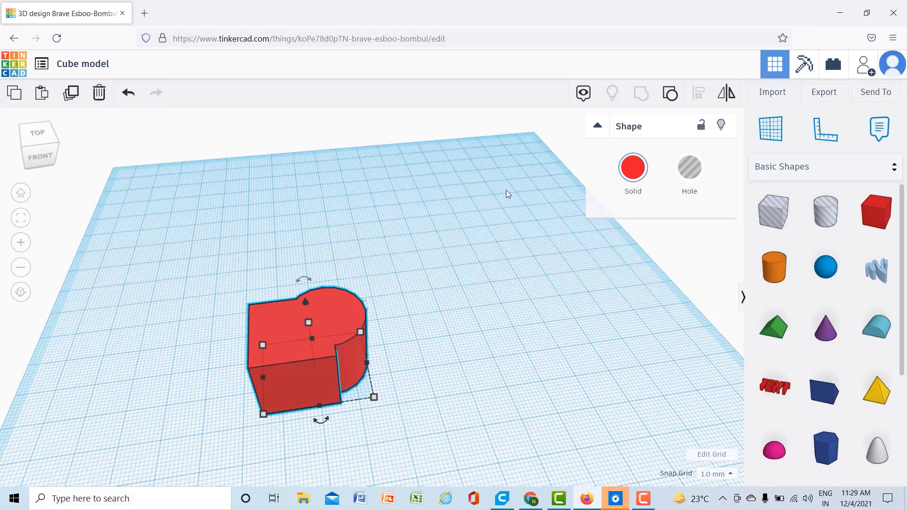
left_click(671, 97)
left_click(376, 328)
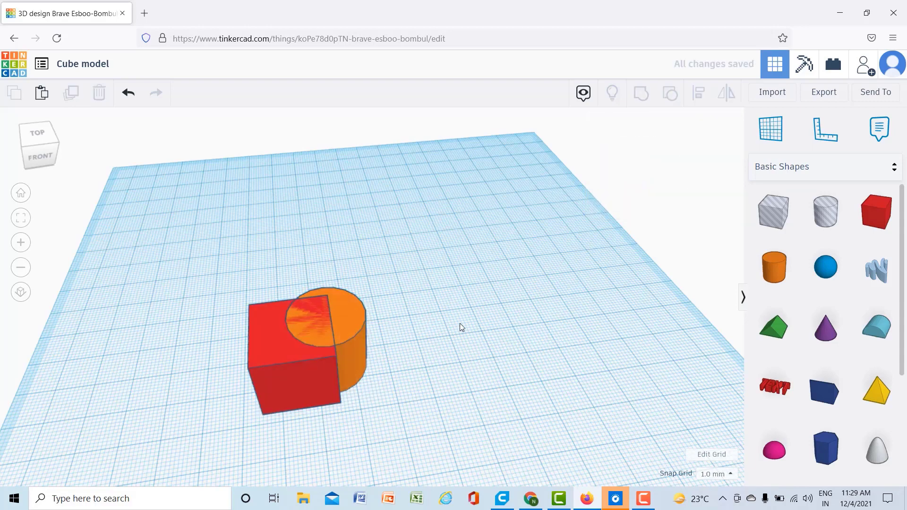
- Pull the cylinder clear of the box, and move it about 27 mm left and 8 mm back to overlap the box again
left_click_drag(460, 326, 464, 323)
left_click(560, 322)
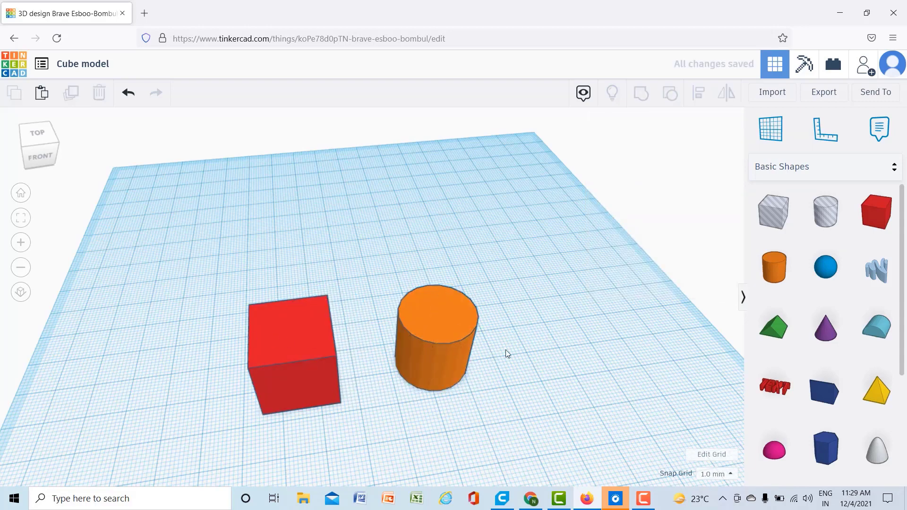
left_click_drag(435, 321, 321, 308)
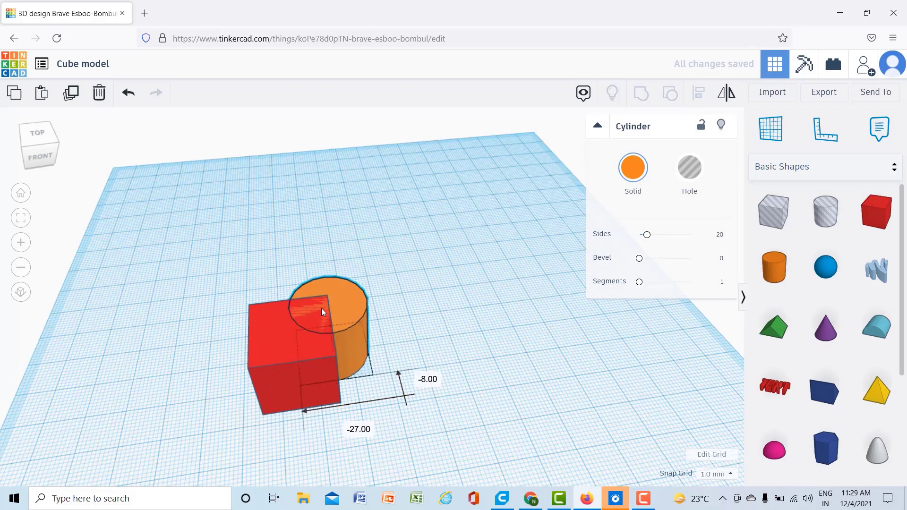
left_click(466, 333)
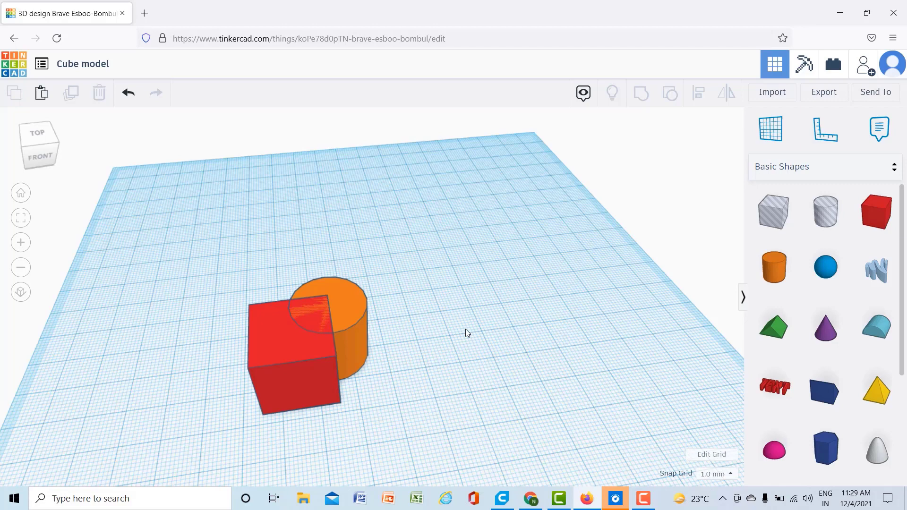
- Move the cylinder out beside the box and raise it above the height of the box
right_click_drag(466, 329, 397, 328)
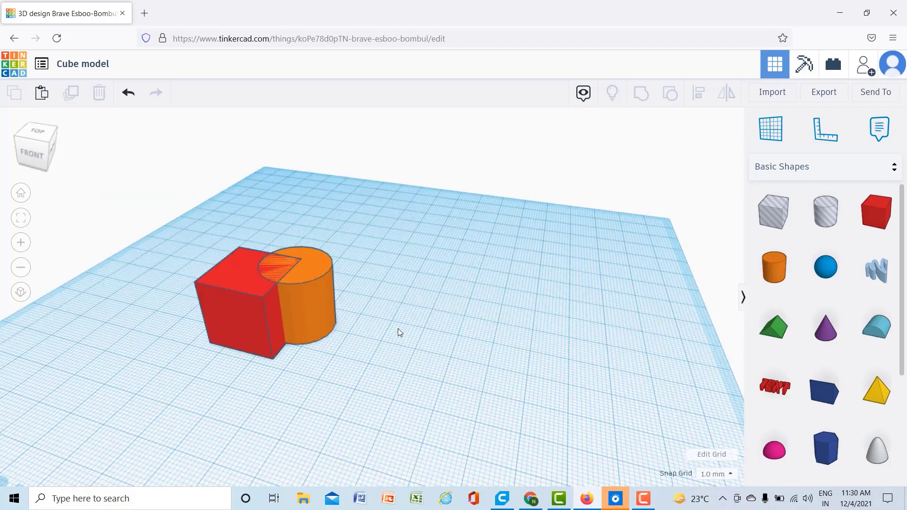
left_click(307, 309)
left_click_drag(307, 310, 403, 316)
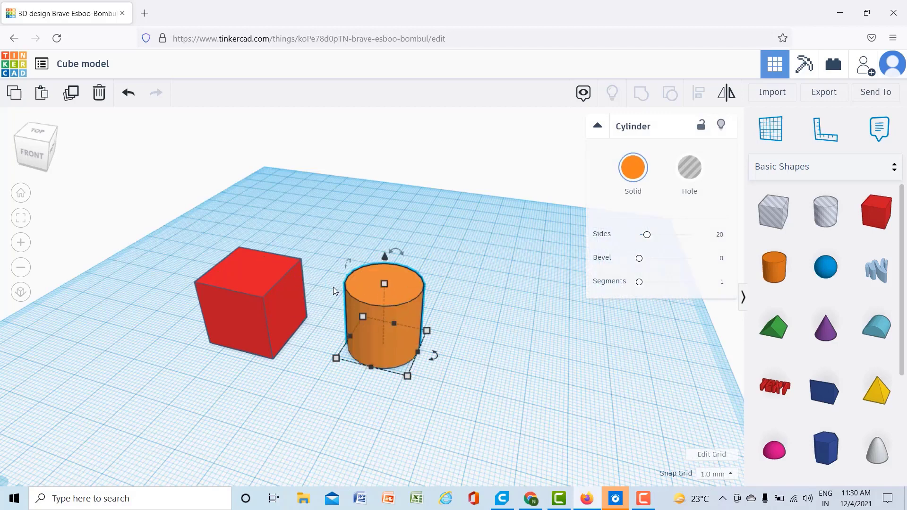
left_click_drag(384, 257, 387, 149)
- Position the raised cylinder over the top face of the box
left_click_drag(382, 230, 228, 239)
right_click_drag(368, 302, 262, 240)
left_click_drag(281, 184, 308, 191)
right_click_drag(308, 193, 542, 182)
left_click_drag(542, 182, 505, 180)
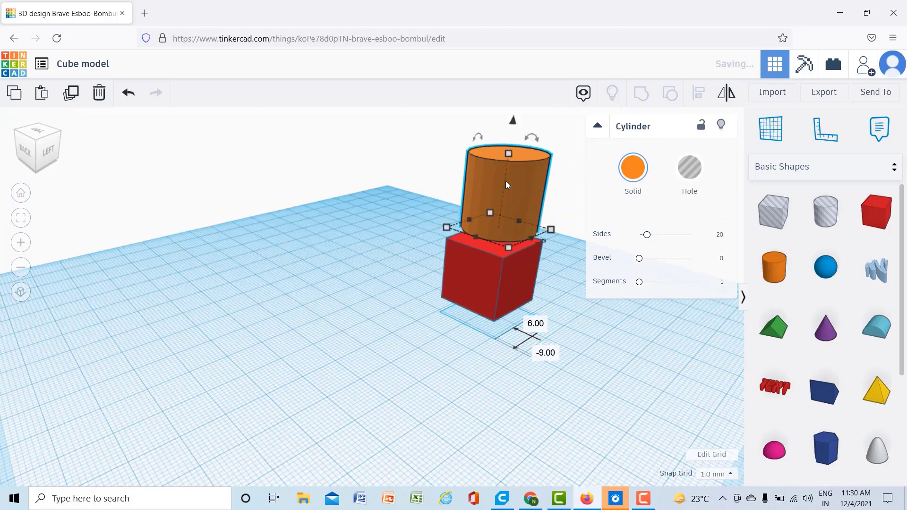
- Lower the cylinder onto the top face of the box
right_click_drag(356, 285, 443, 313)
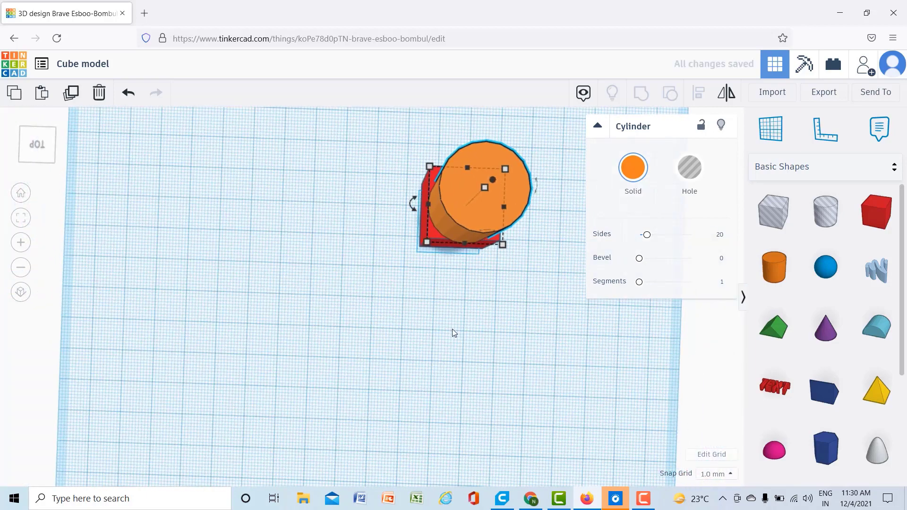
right_click_drag(482, 381, 387, 379)
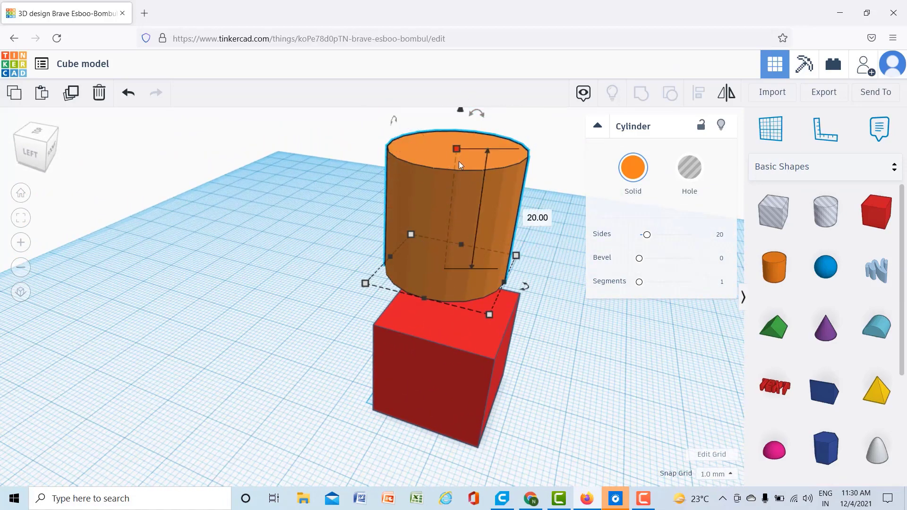
left_click_drag(461, 112, 457, 180)
right_click_drag(707, 382, 609, 375)
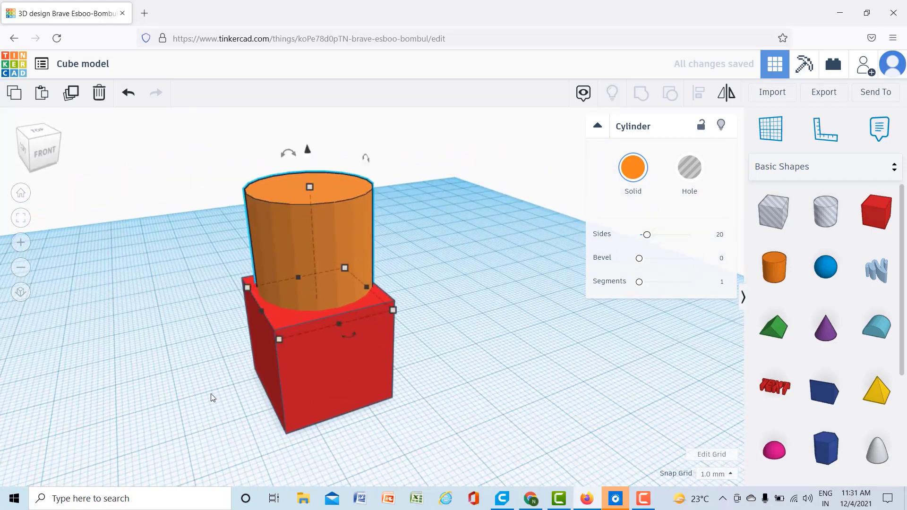
right_click_drag(211, 393, 308, 381)
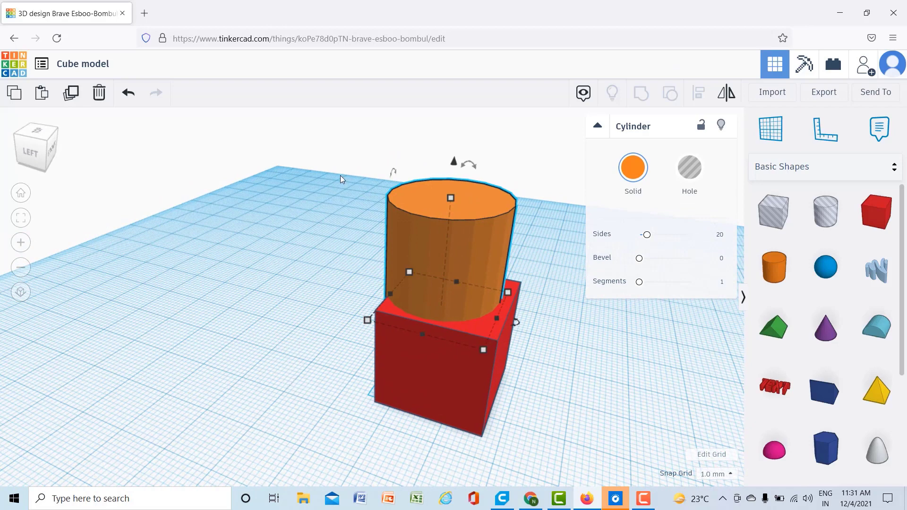
- Align the box and cylinder to their common centre along both horizontal directions
left_click_drag(338, 172, 563, 438)
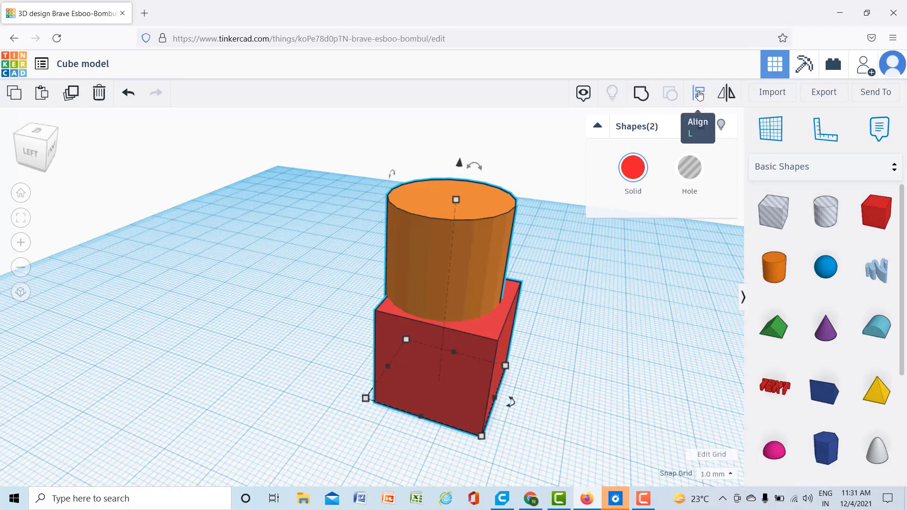
left_click(699, 94)
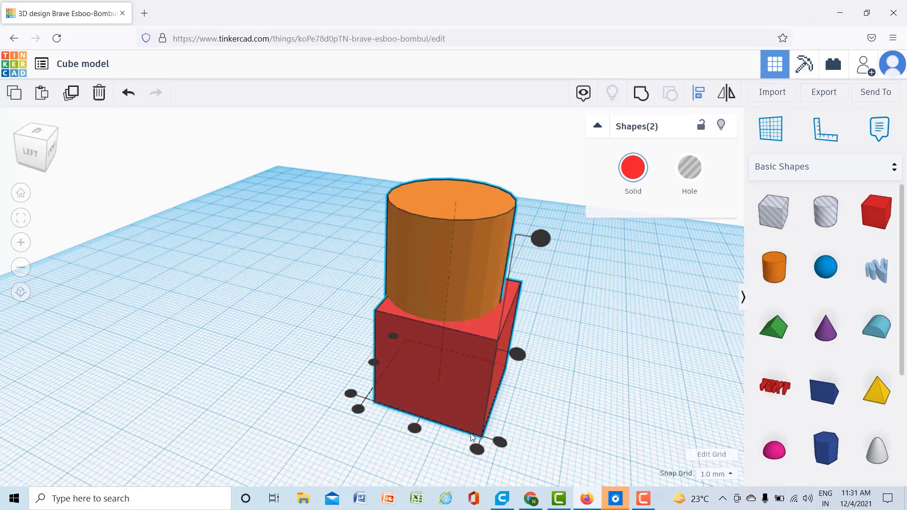
left_click(417, 432)
right_click_drag(574, 387, 303, 321)
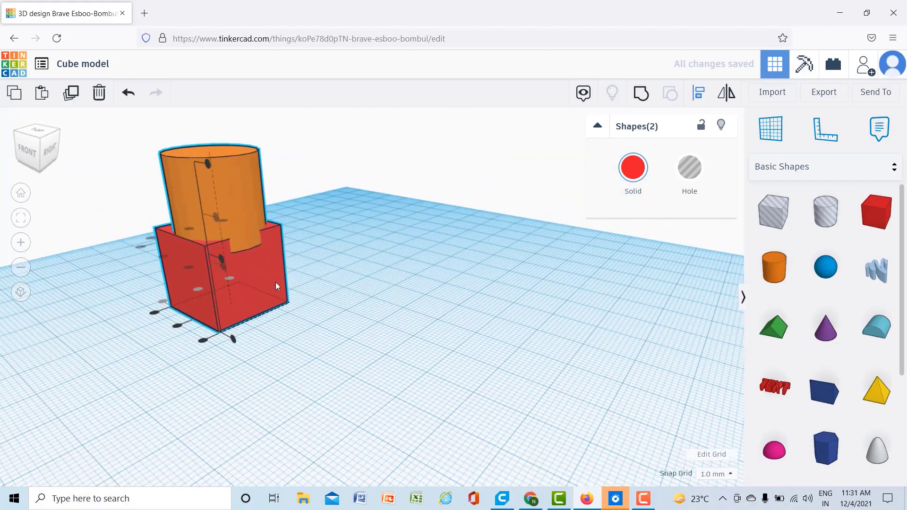
right_click_drag(277, 406, 368, 410)
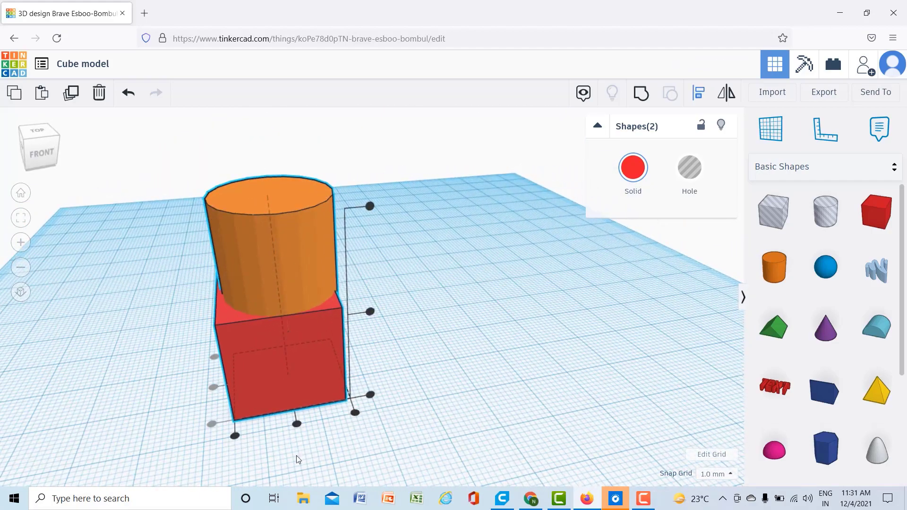
left_click(297, 422)
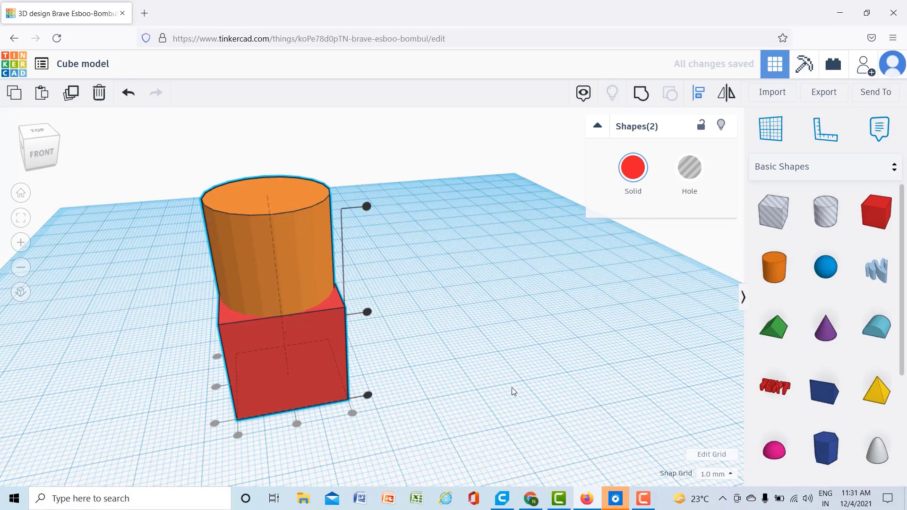
- Align the box and cylinder at their vertical centres, and undo that alignment
right_click_drag(513, 391, 299, 361)
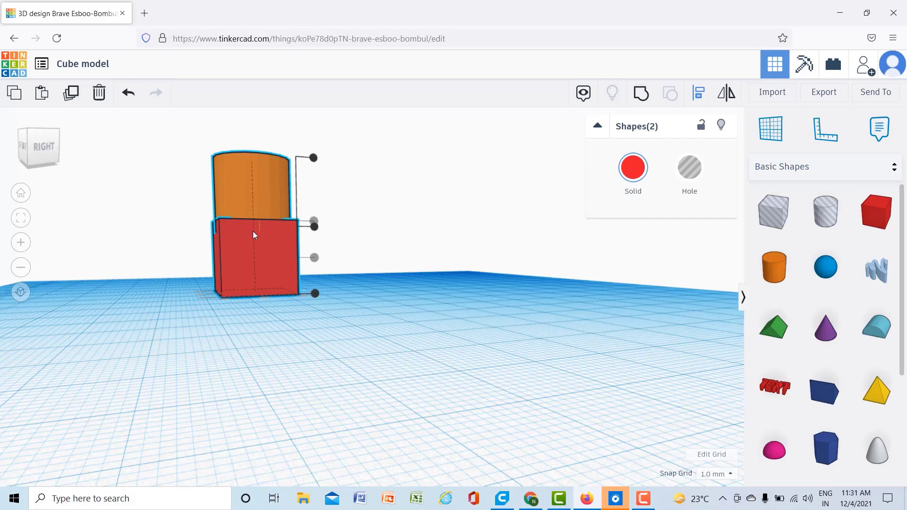
left_click(314, 226)
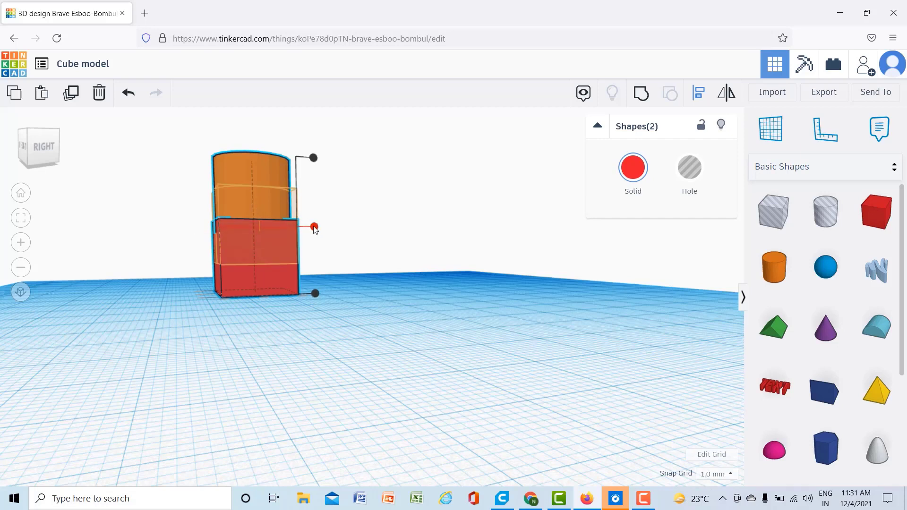
right_click_drag(301, 319, 261, 274)
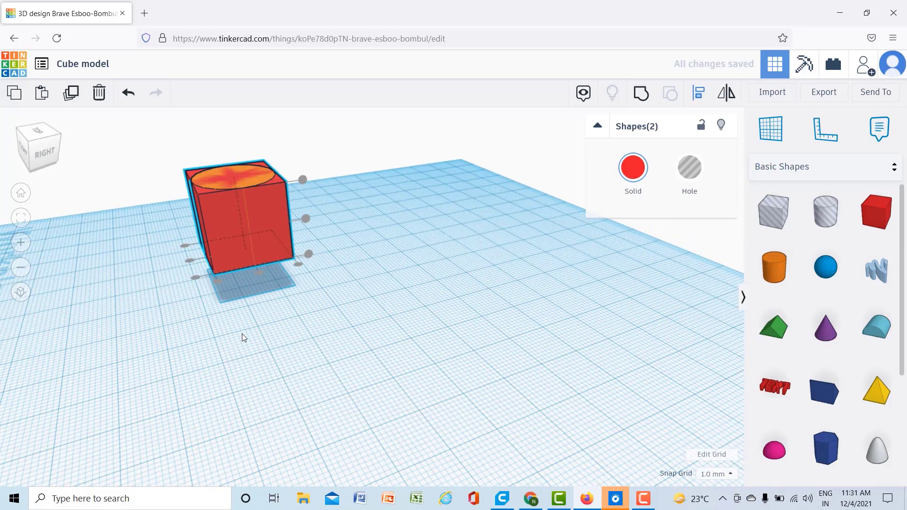
key("ctrl+z")
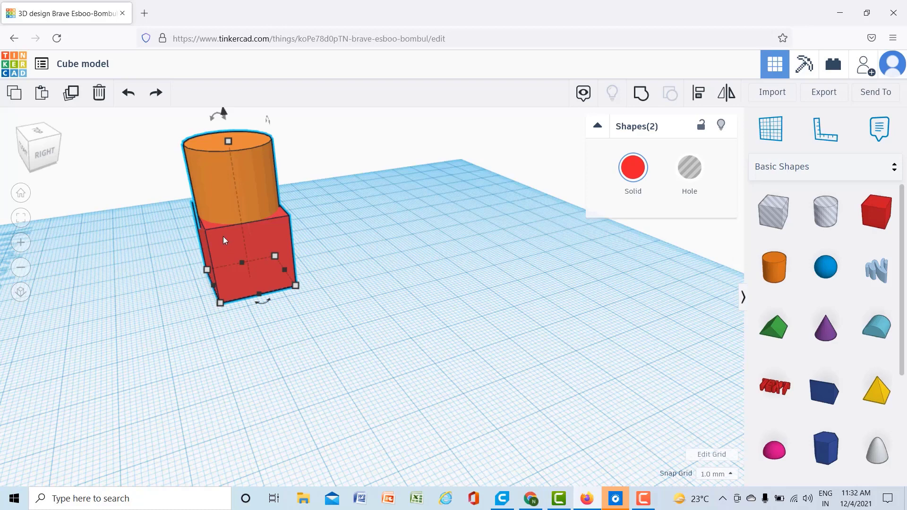
- Place a solid Round Roof shape on the workplane, apart from the stacked box and cylinder
left_click_drag(875, 334, 434, 349)
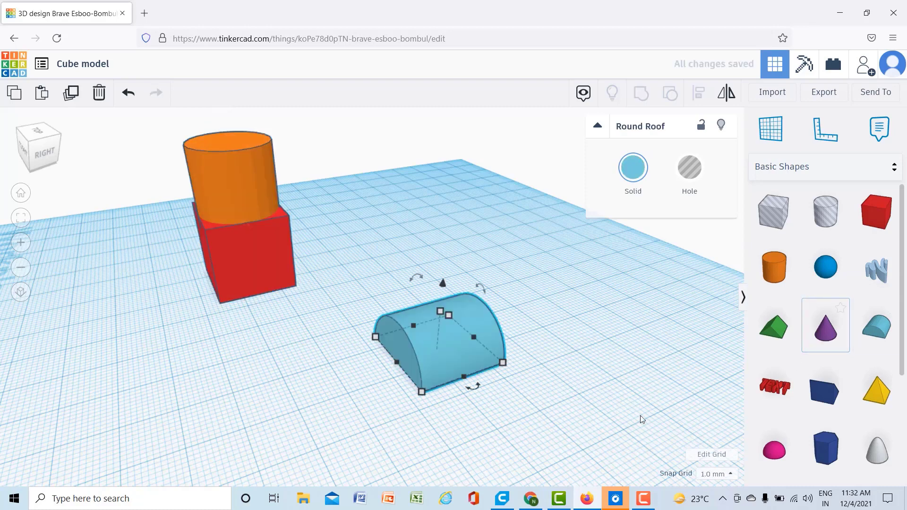
right_click_drag(619, 411, 391, 381)
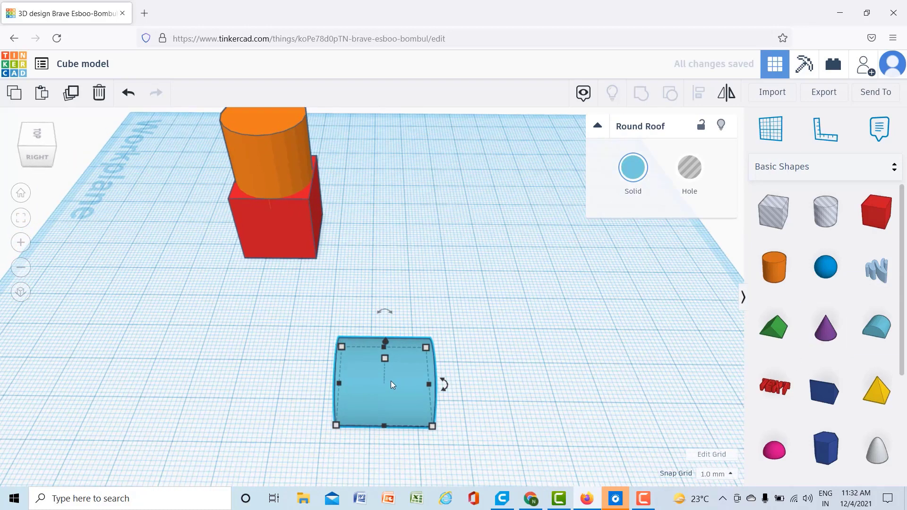
- Mirror the round roof vertically and back to its upright orientation, and mirror it along its length
left_click(728, 93)
right_click_drag(399, 336, 347, 187)
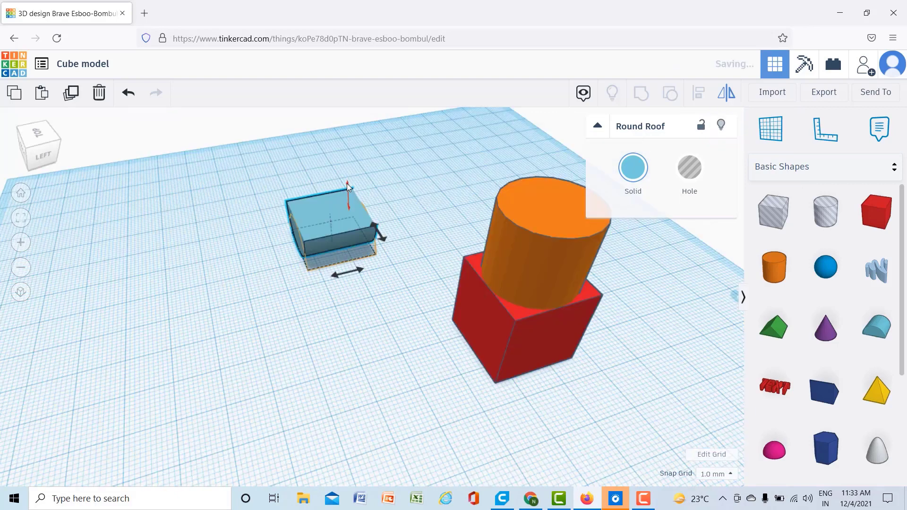
left_click(350, 204)
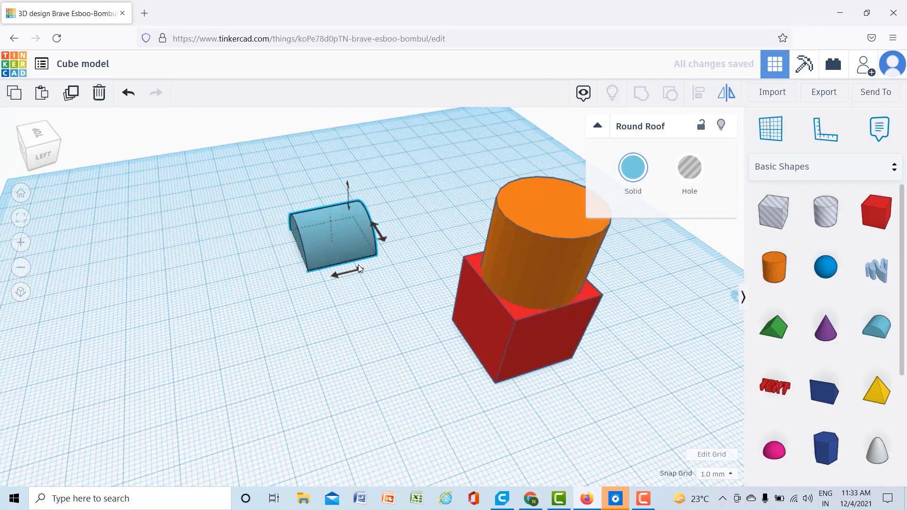
left_click(349, 274)
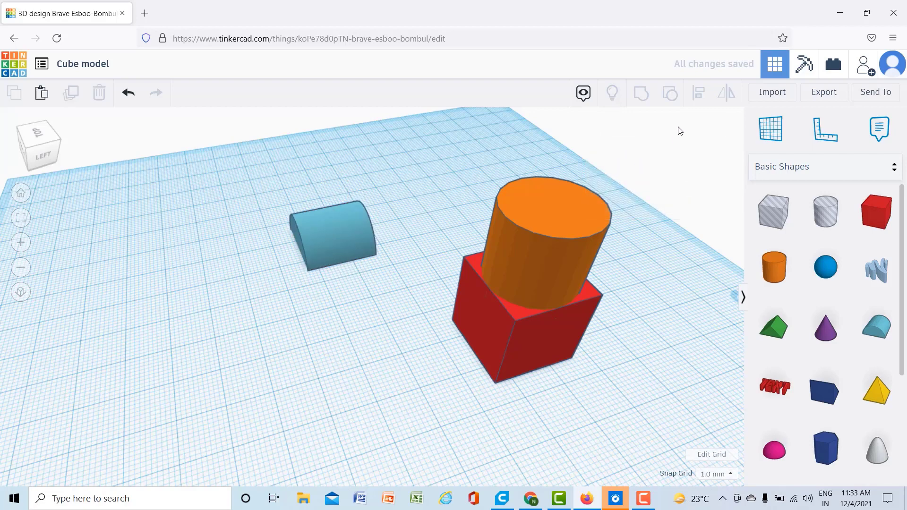
left_click(313, 228)
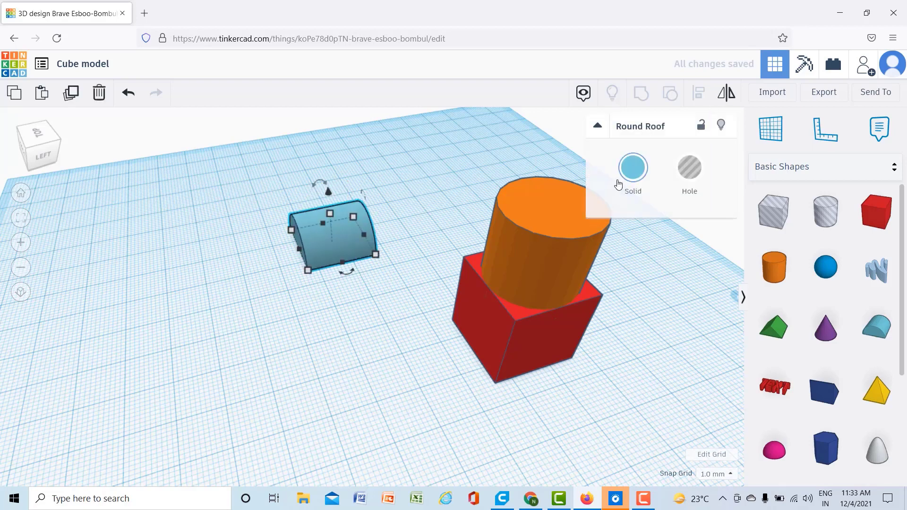
- Place a ruler on the workplane between the round roof and the box, and shift its origin slightly near the box's corner
right_click_drag(154, 336, 467, 442)
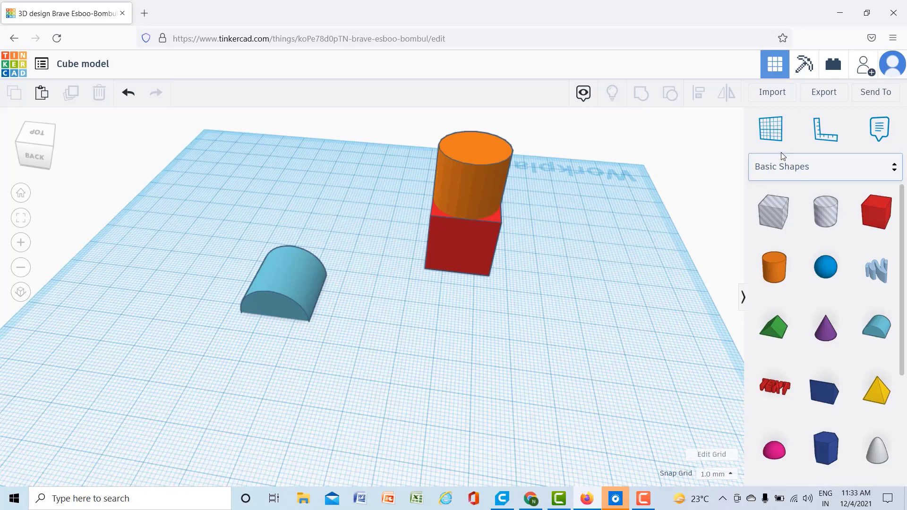
left_click(813, 135)
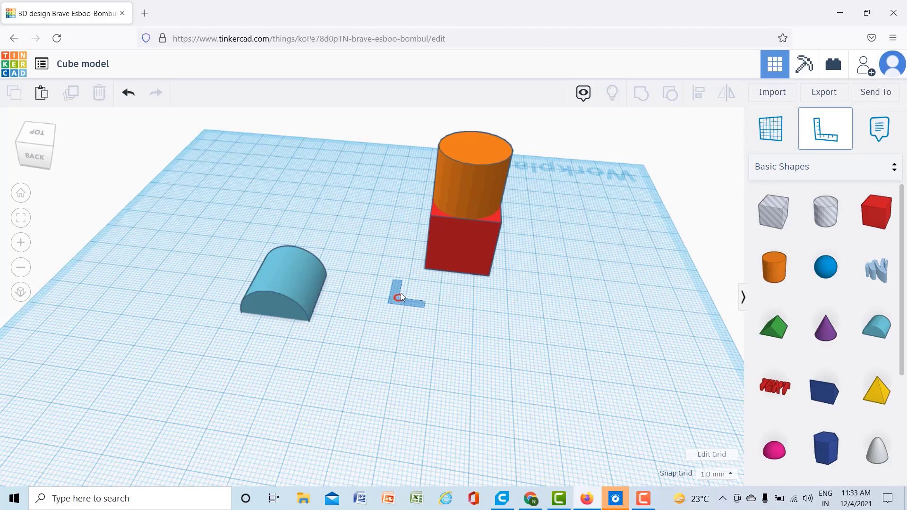
left_click(406, 279)
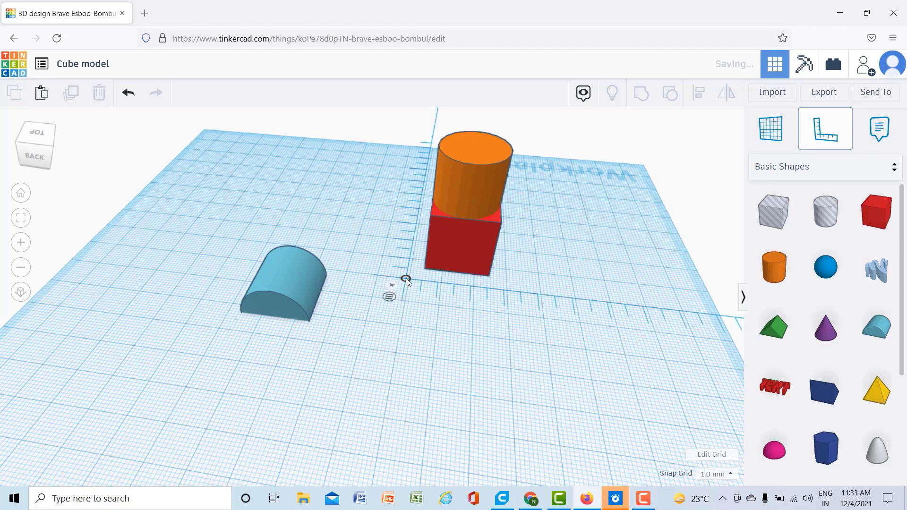
scroll(496, 350, "up", 1)
right_click_drag(518, 358, 531, 359)
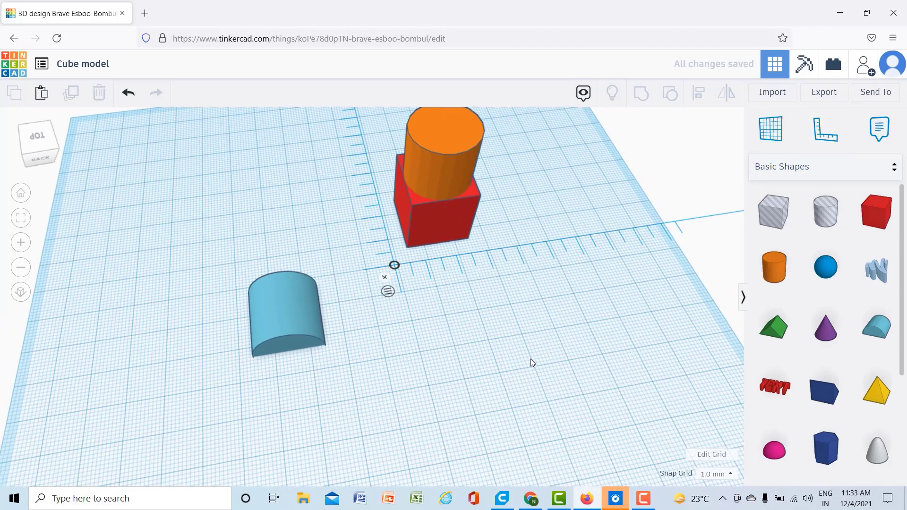
left_click_drag(395, 265, 399, 267)
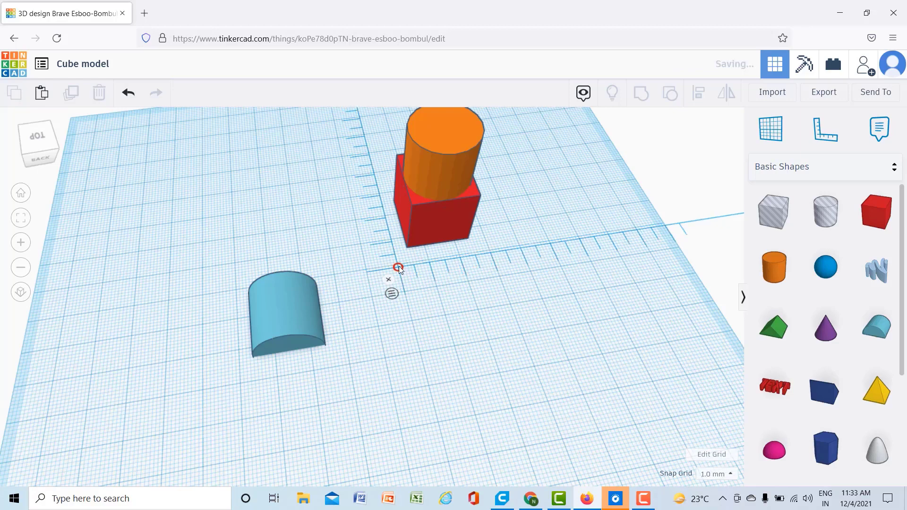
- Examine the box's dimensions and its distances from the ruler's origin
left_click(441, 228)
right_click_drag(471, 364, 392, 386)
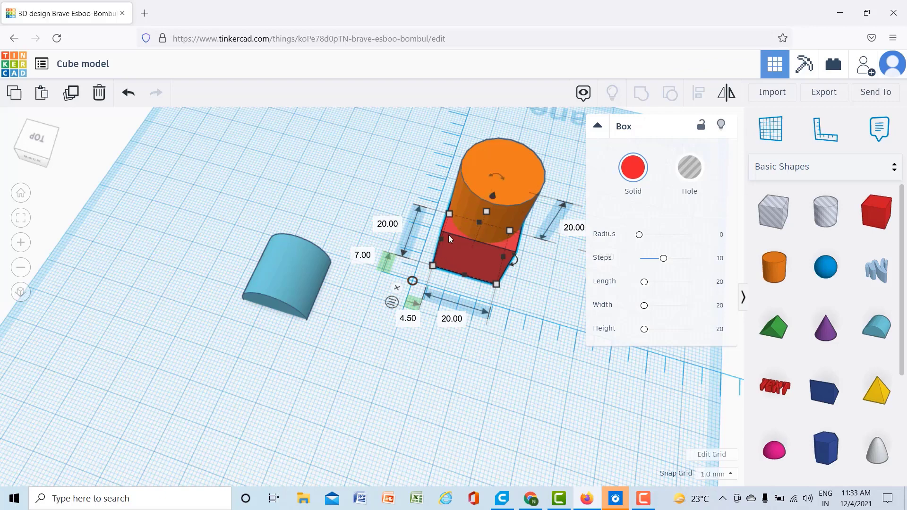
right_click_drag(505, 388, 490, 339)
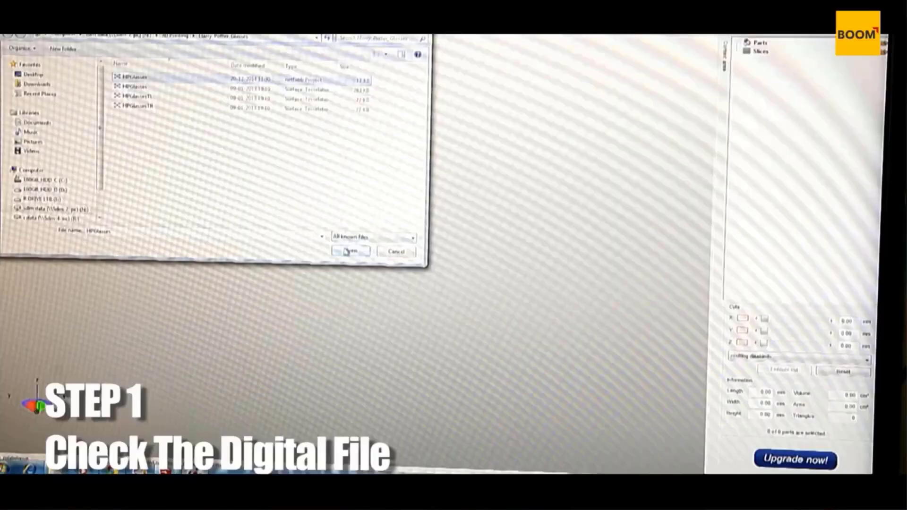
left_click(350, 250)
scroll(360, 288, "up", 5)
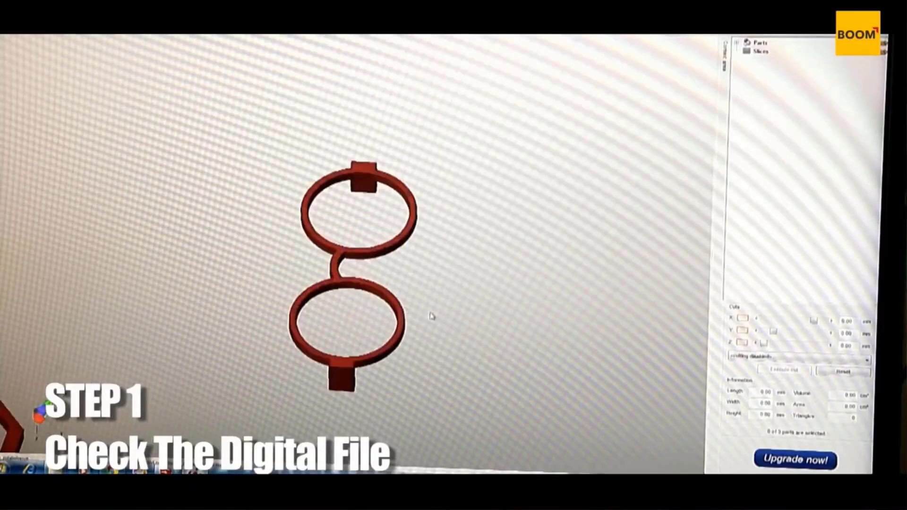
right_click_drag(432, 317, 425, 359)
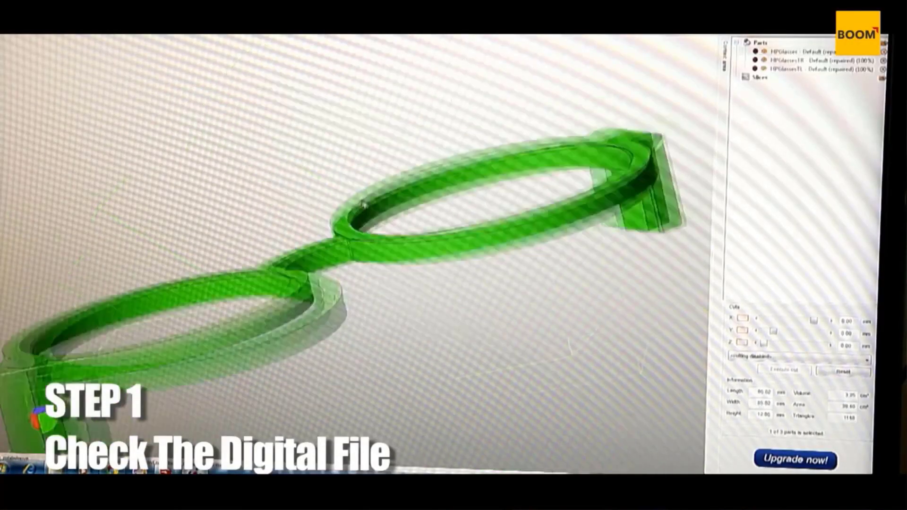